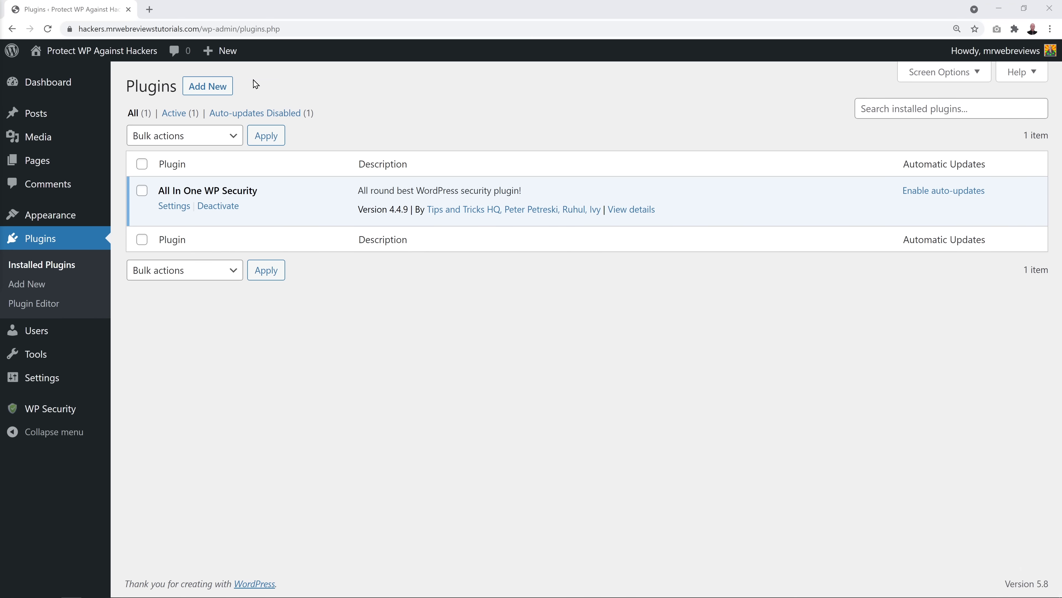
Open the WP Security plugin and review the admin username check in its User Accounts settings
{"action": "mouse_move", "coordinate": [46, 414]}
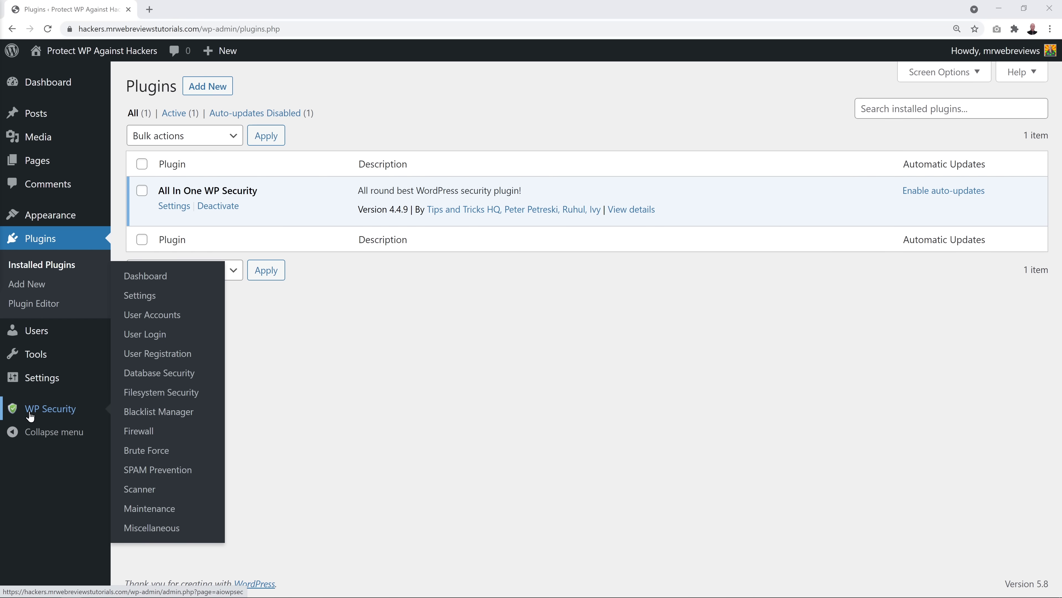
{"action": "left_click", "coordinate": [49, 414]}
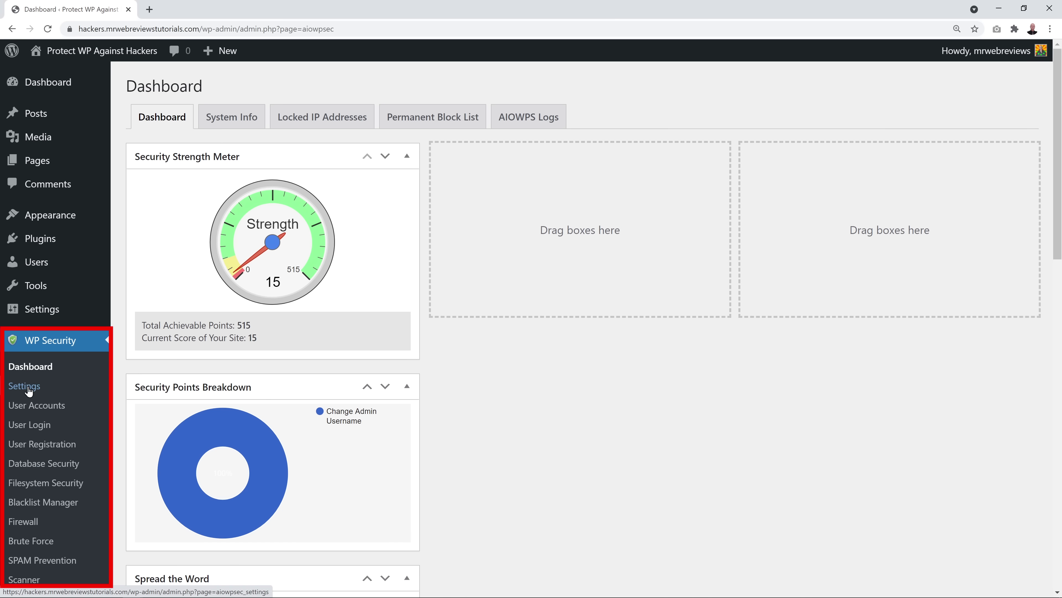
{"action": "scroll", "coordinate": [52, 494], "scroll_direction": "down", "scroll_amount": 4}
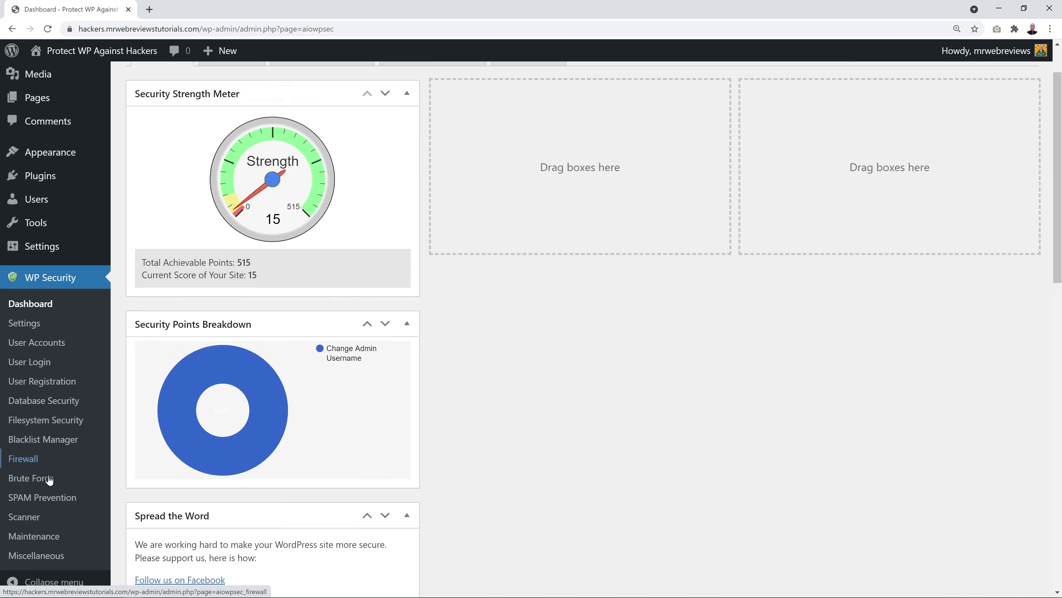
{"action": "left_click", "coordinate": [22, 342]}
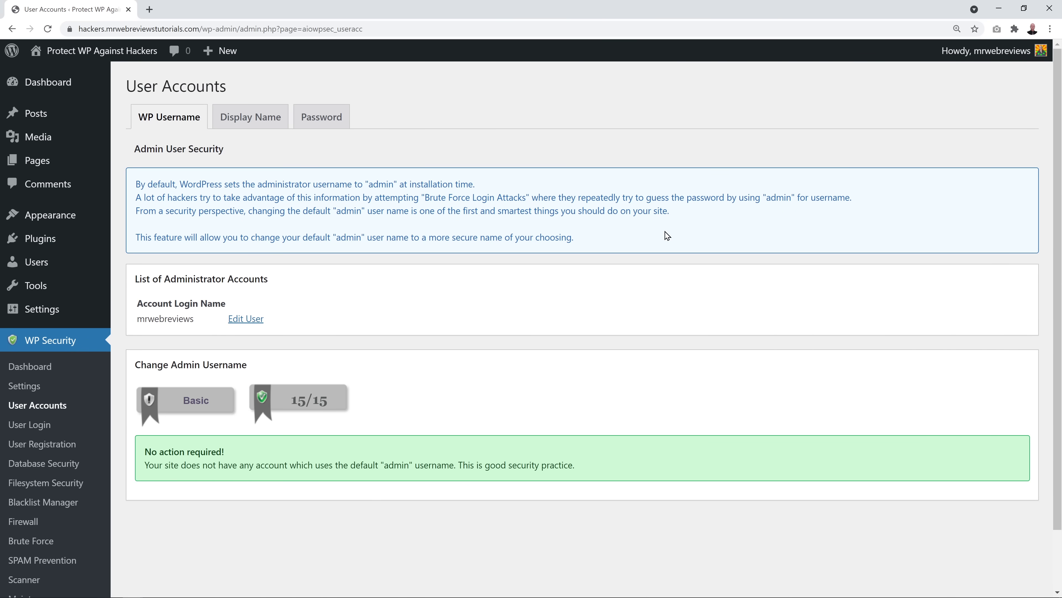
{"action": "left_click_drag", "start_coordinate": [367, 184], "coordinate": [392, 184]}
{"action": "left_click", "coordinate": [624, 237]}
Open the profile of the account flagged by the Display Name security check in a separate browser tab
{"action": "left_click", "coordinate": [253, 117]}
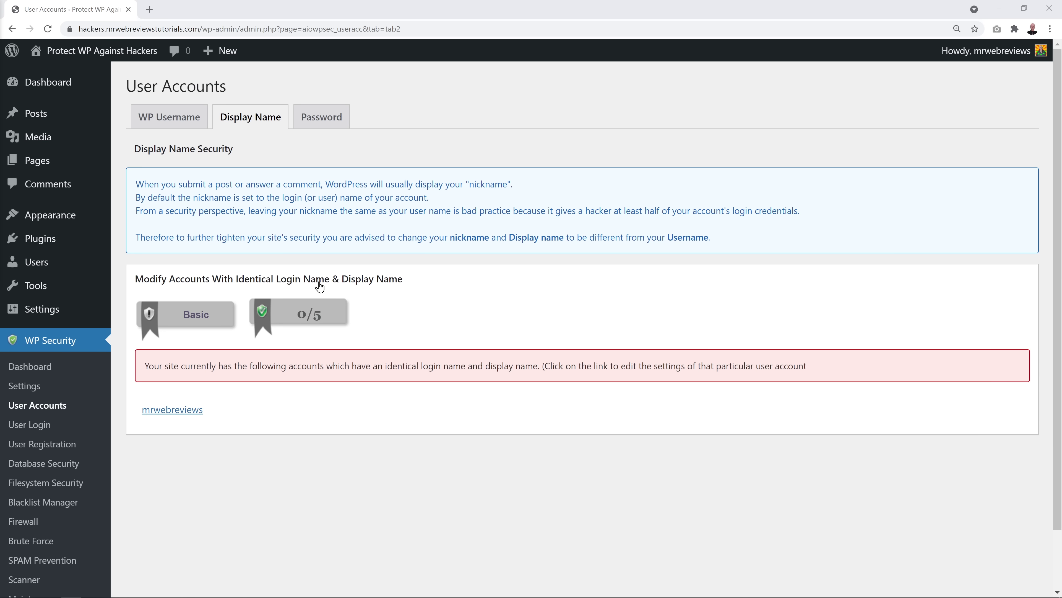
{"action": "right_click", "coordinate": [174, 410]}
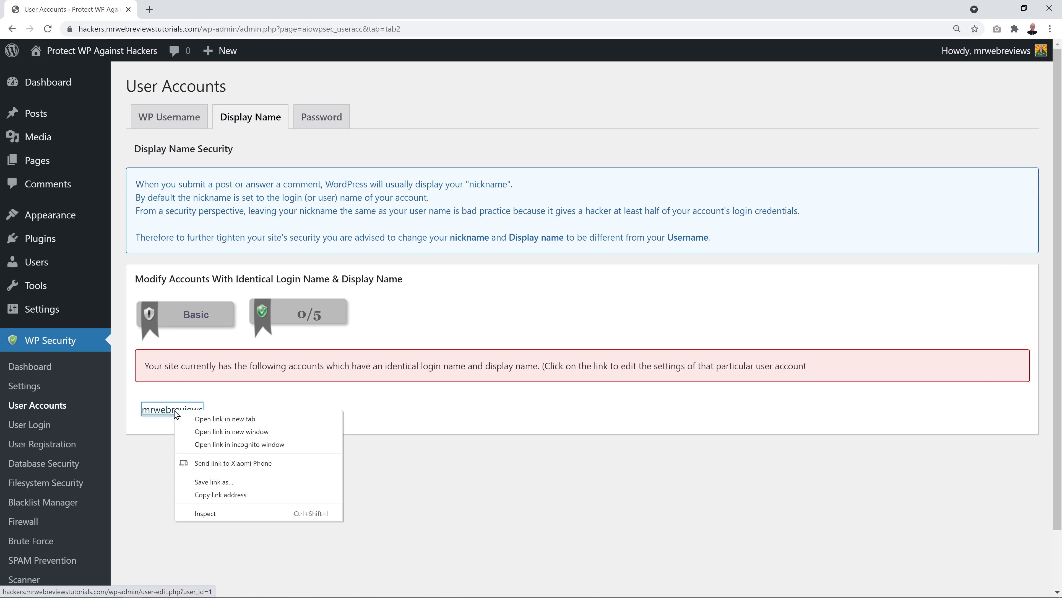
{"action": "left_click", "coordinate": [197, 418]}
{"action": "left_click", "coordinate": [205, 10]}
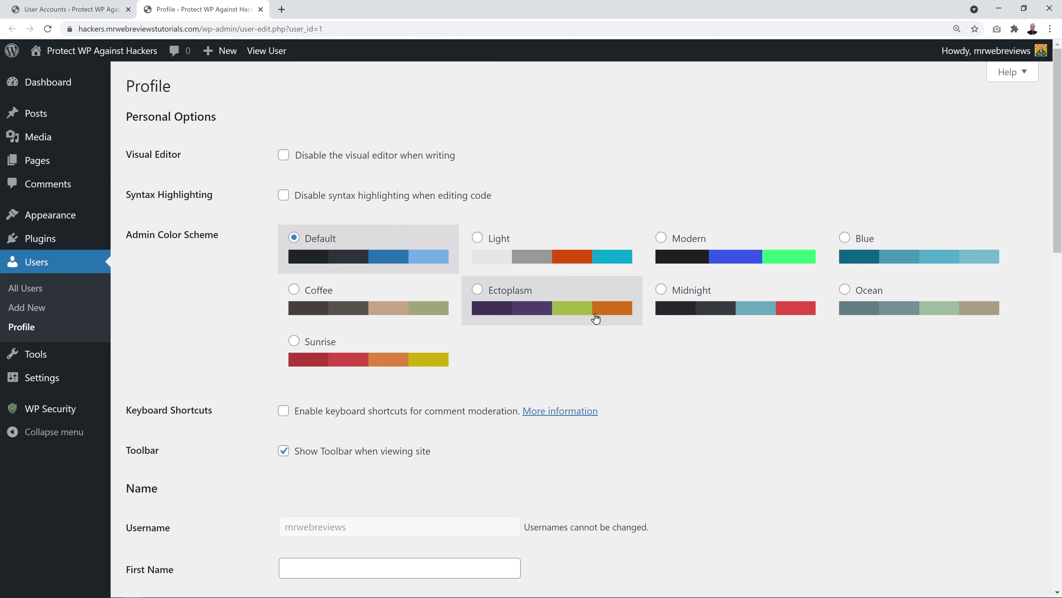
Replace the profile's nickname with a name different from the username and choose it as the public display name
{"action": "scroll", "coordinate": [729, 345], "scroll_direction": "down", "scroll_amount": 5}
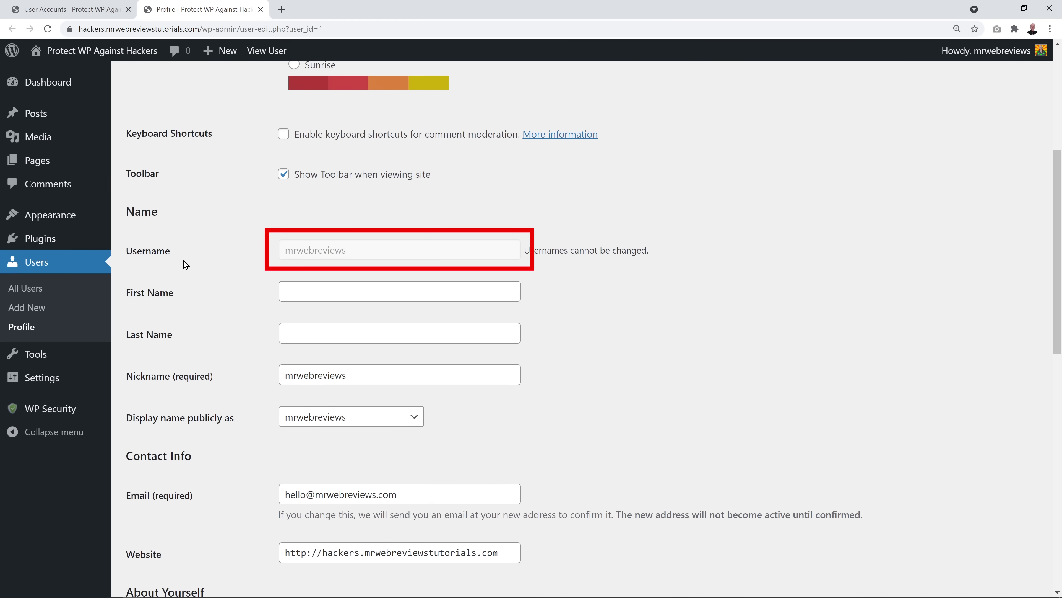
{"action": "scroll", "coordinate": [696, 328], "scroll_direction": "down", "scroll_amount": 2}
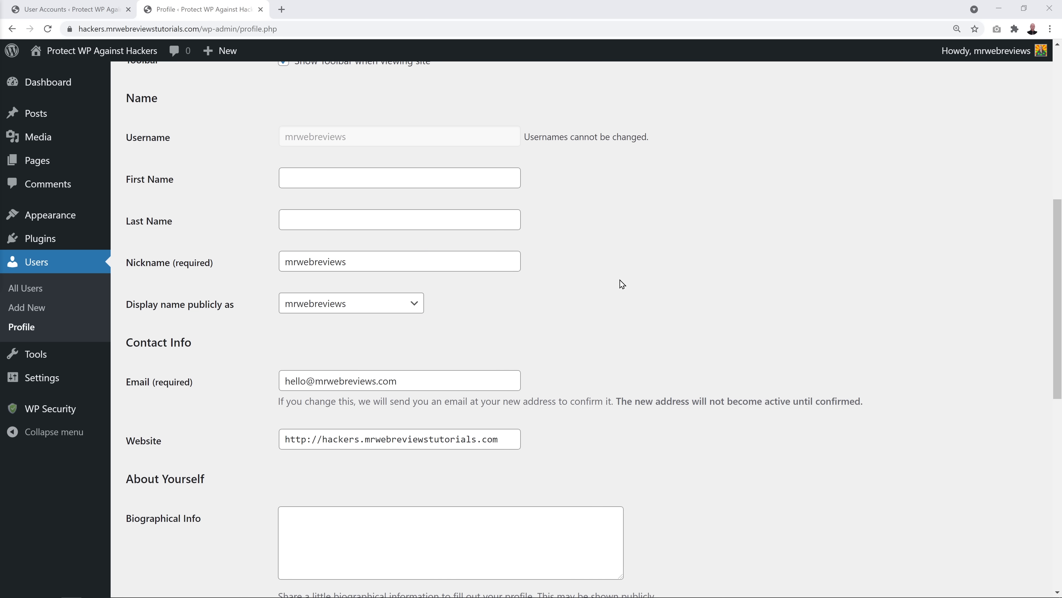
{"action": "left_click_drag", "start_coordinate": [360, 262], "coordinate": [264, 262]}
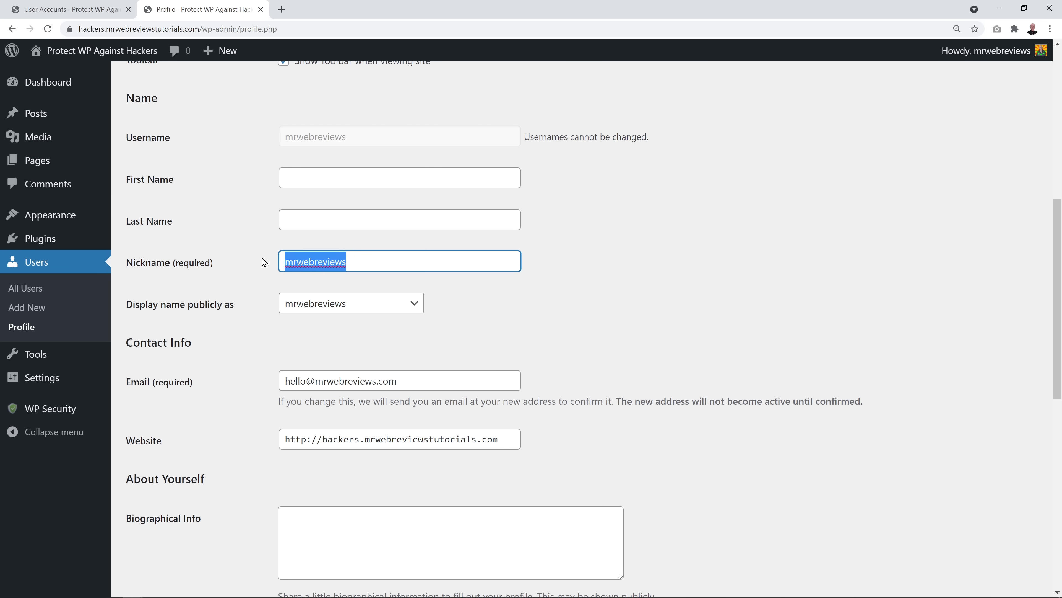
{"action": "type", "text": "John Doe"}
{"action": "left_click", "coordinate": [705, 285]}
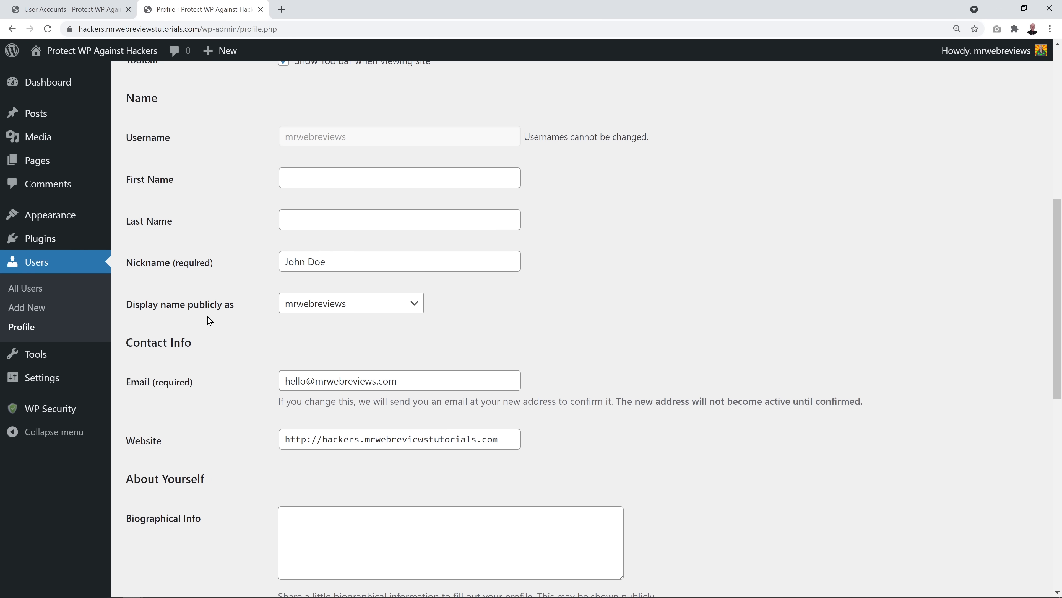
{"action": "left_click", "coordinate": [414, 303]}
{"action": "left_click", "coordinate": [403, 320]}
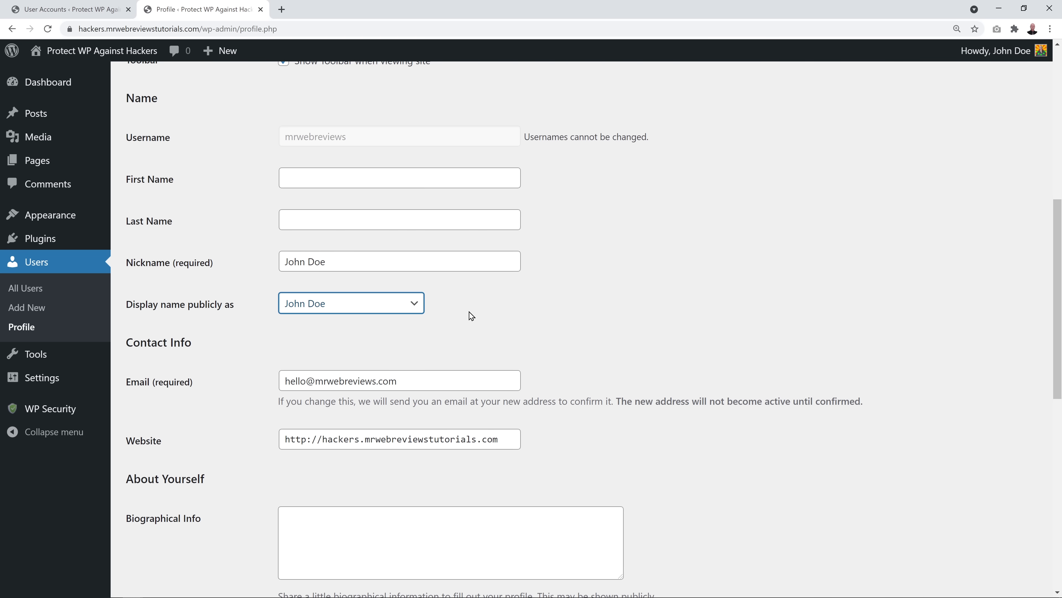
Save the profile changes and recheck the plugin's Display Name security page
{"action": "scroll", "coordinate": [707, 312], "scroll_direction": "down", "scroll_amount": 8}
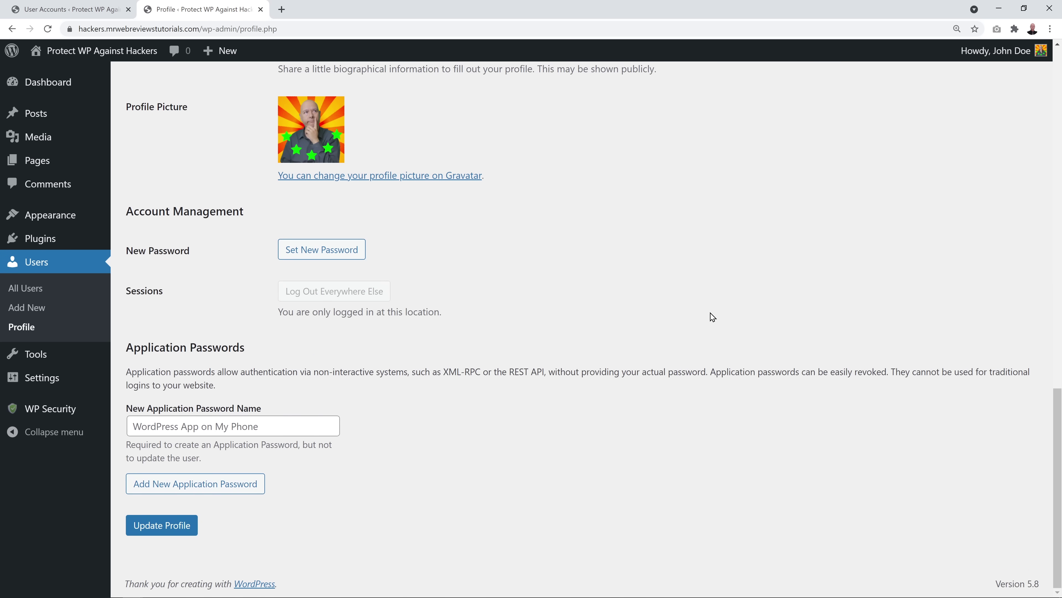
{"action": "left_click", "coordinate": [171, 533]}
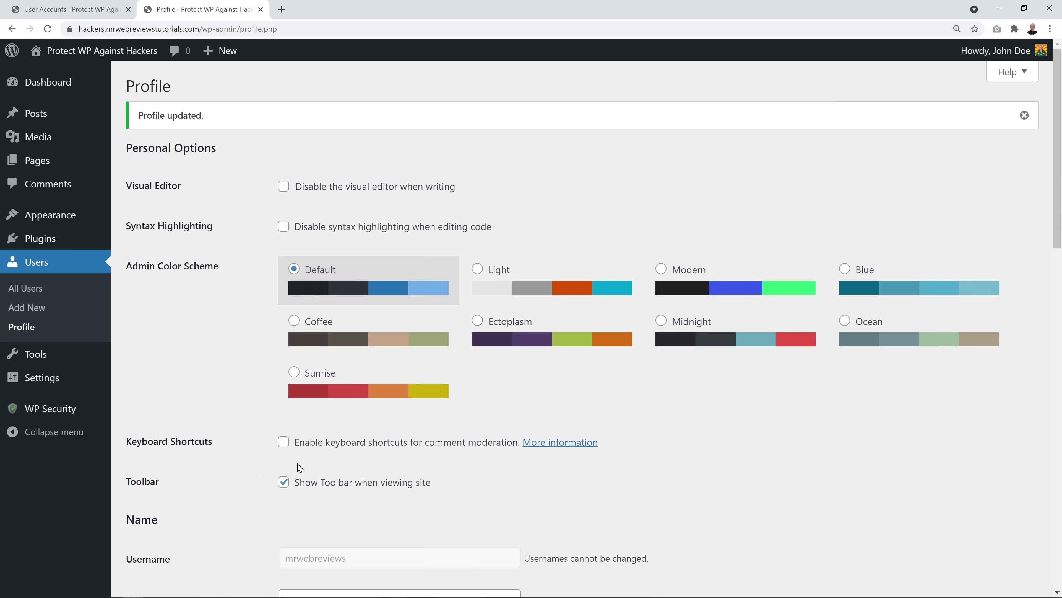
{"action": "left_click", "coordinate": [260, 9]}
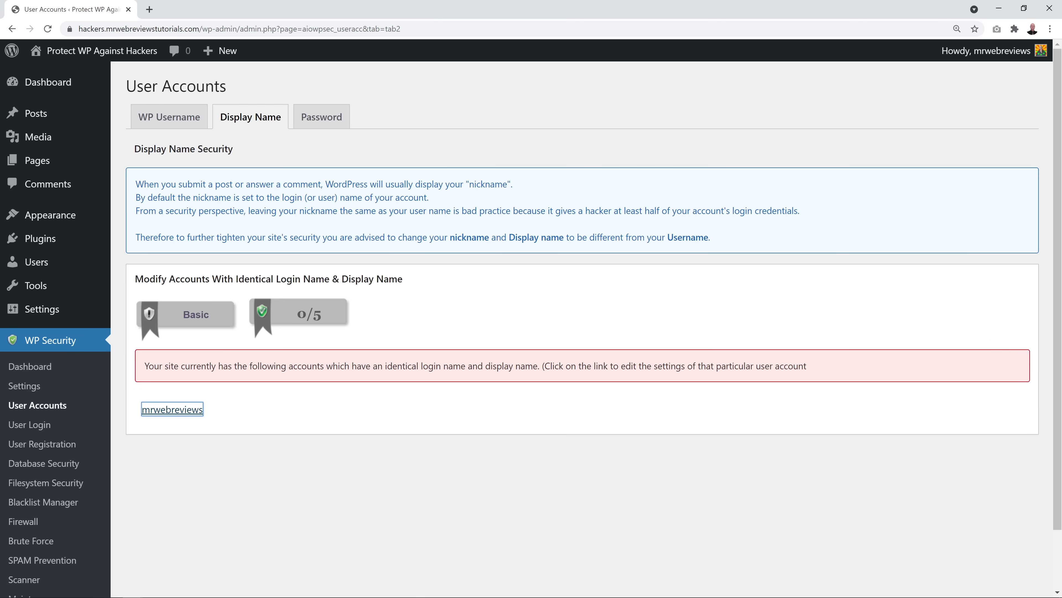
{"action": "left_click", "coordinate": [48, 28]}
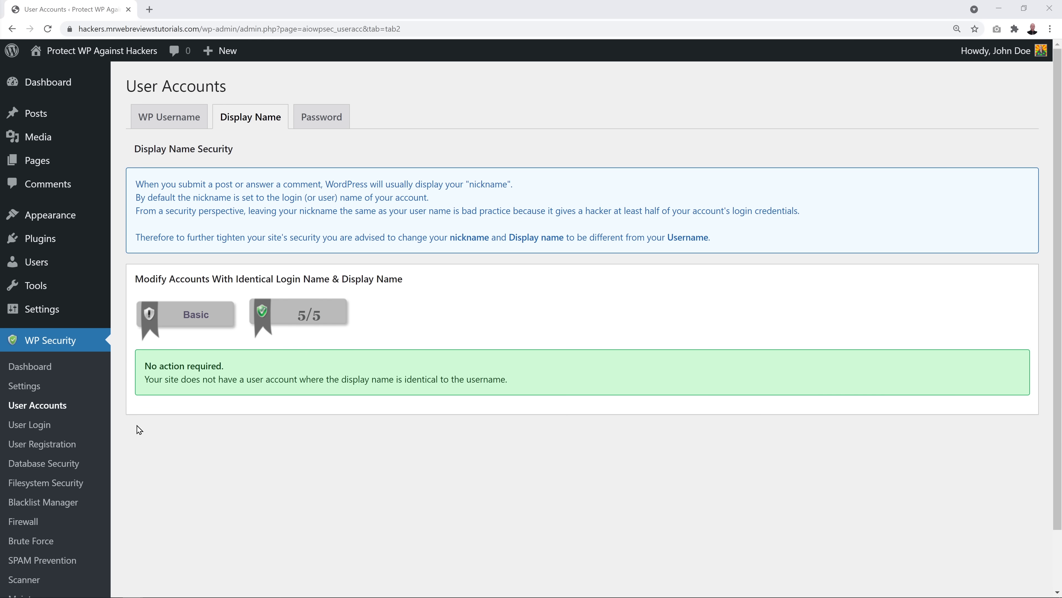
Enable the login lockdown feature in the User Login settings with a maximum of 5 login attempts
{"action": "left_click", "coordinate": [17, 426]}
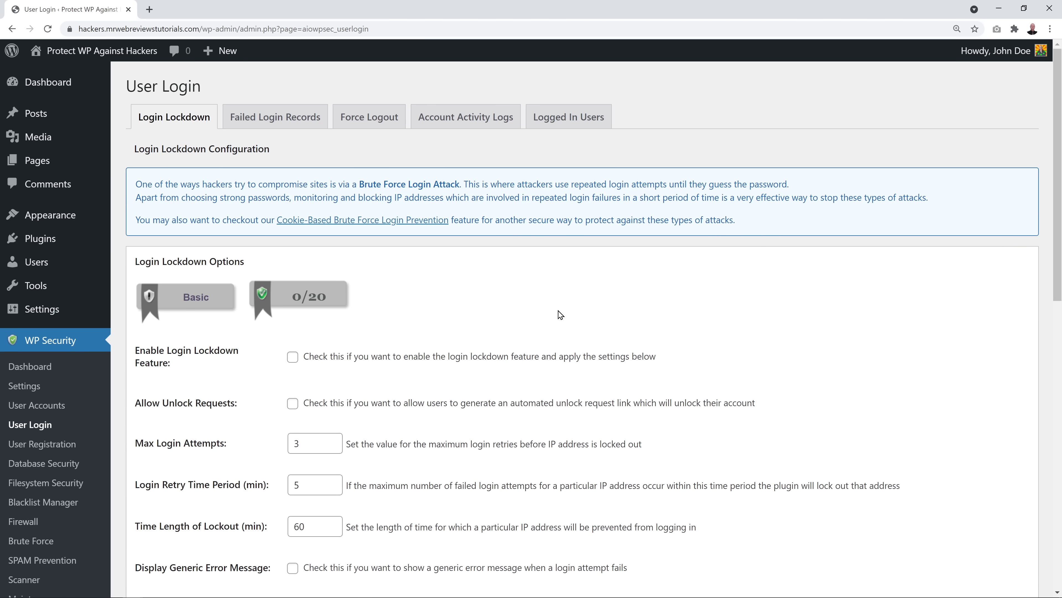
{"action": "scroll", "coordinate": [559, 312], "scroll_direction": "down", "scroll_amount": 4}
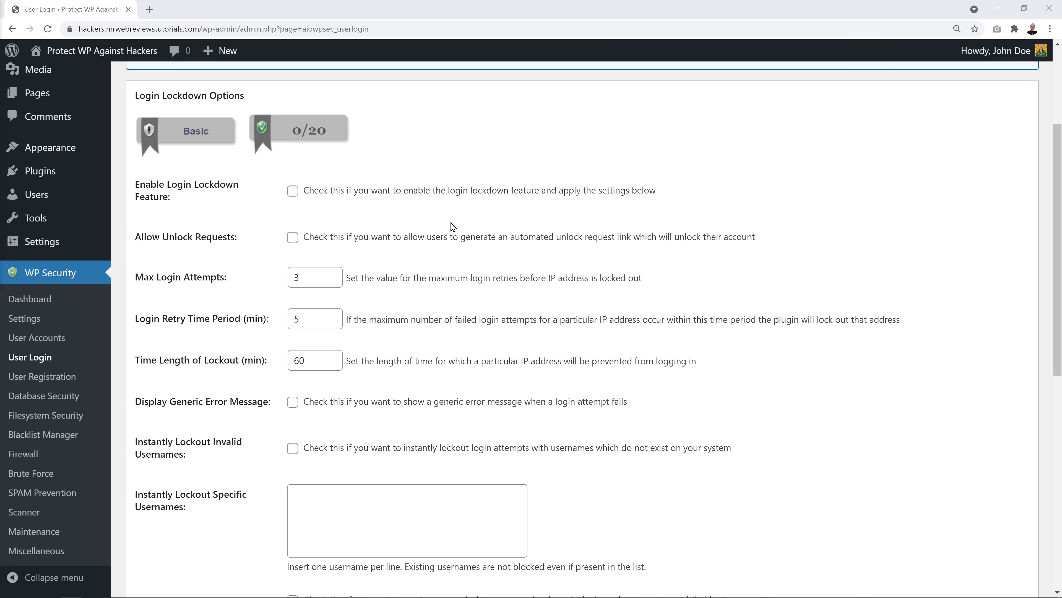
{"action": "left_click", "coordinate": [292, 192]}
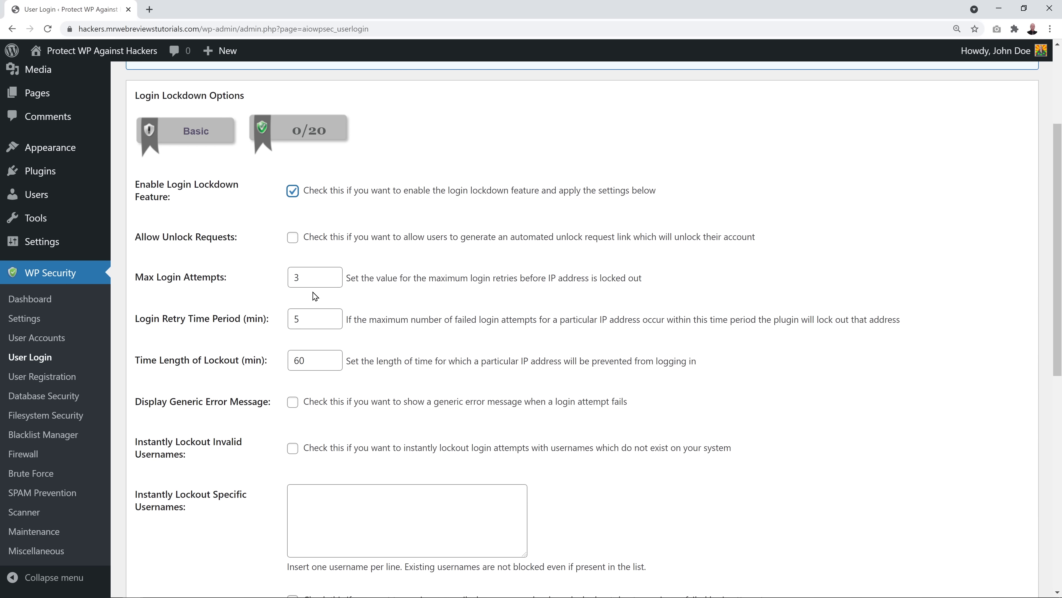
{"action": "left_click_drag", "start_coordinate": [310, 276], "coordinate": [294, 277]}
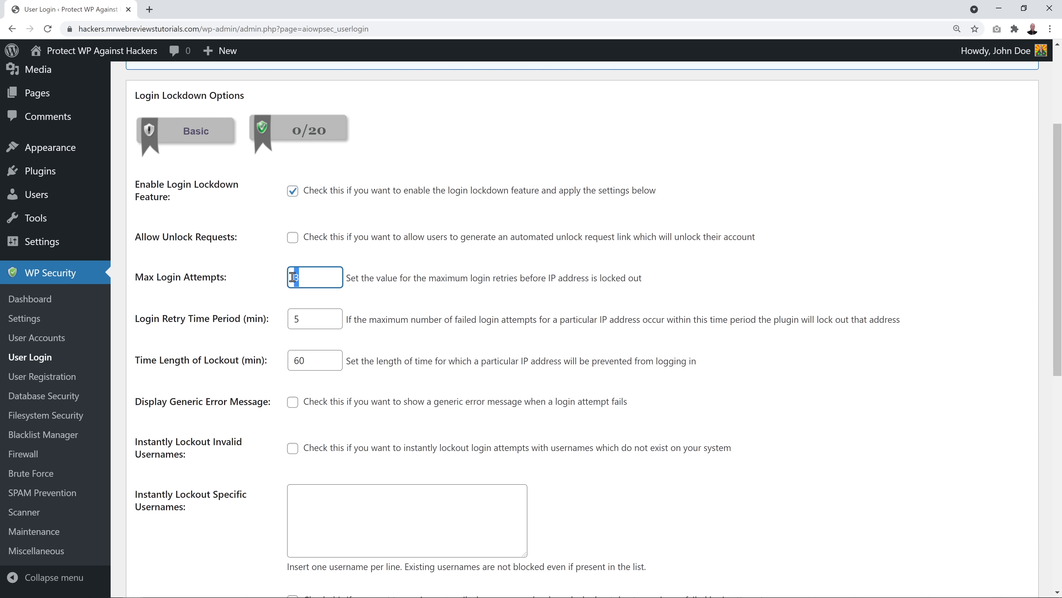
{"action": "type", "text": "5"}
{"action": "left_click", "coordinate": [375, 297]}
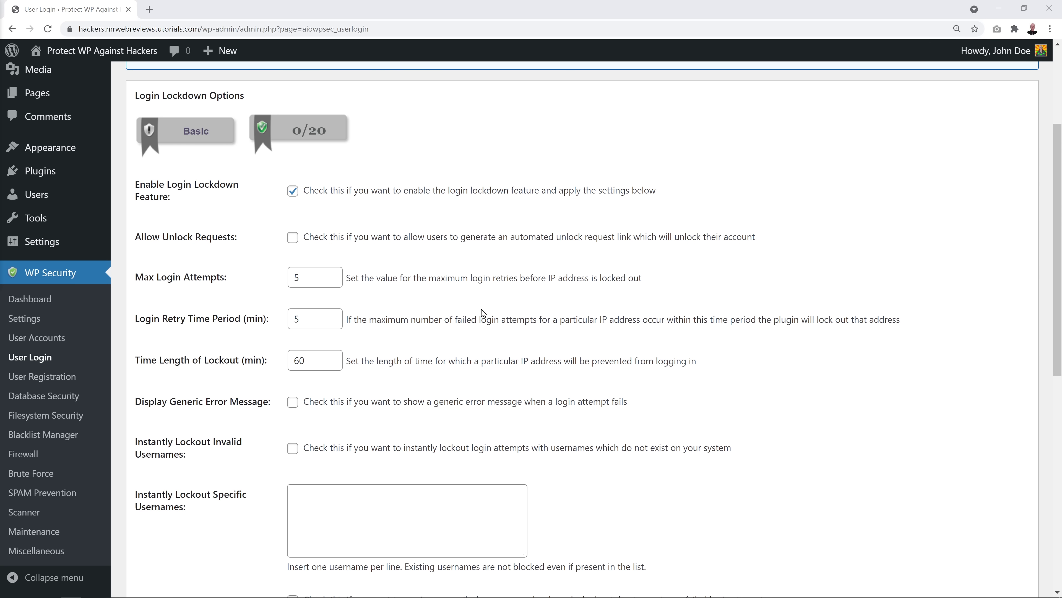
{"action": "double_click", "coordinate": [296, 278]}
{"action": "left_click", "coordinate": [391, 290]}
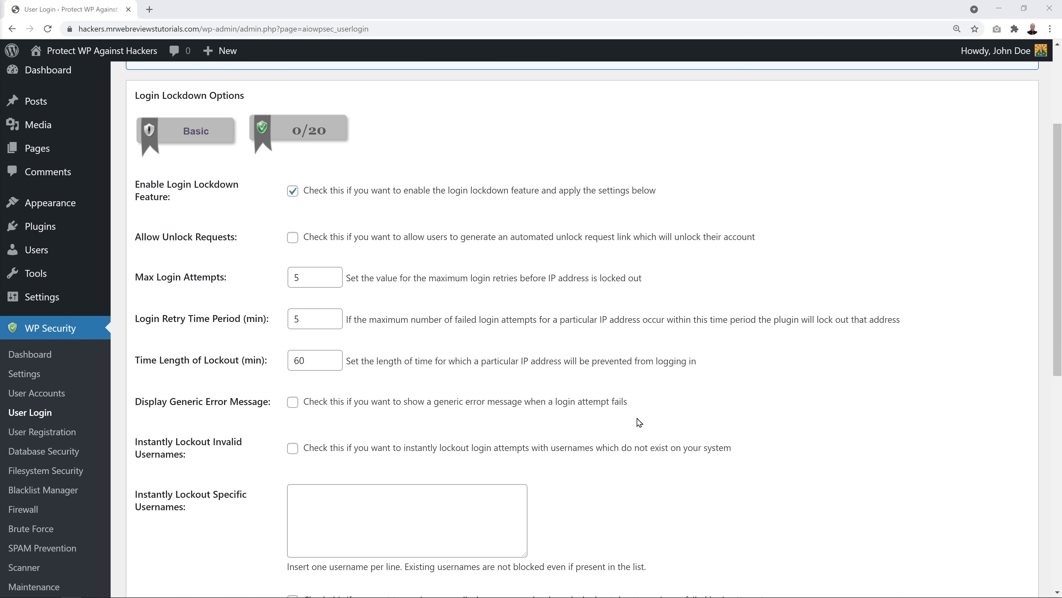
Enable the generic error message for failed logins and the instant lockout of invalid usernames
{"action": "scroll", "coordinate": [641, 428], "scroll_direction": "down", "scroll_amount": 2}
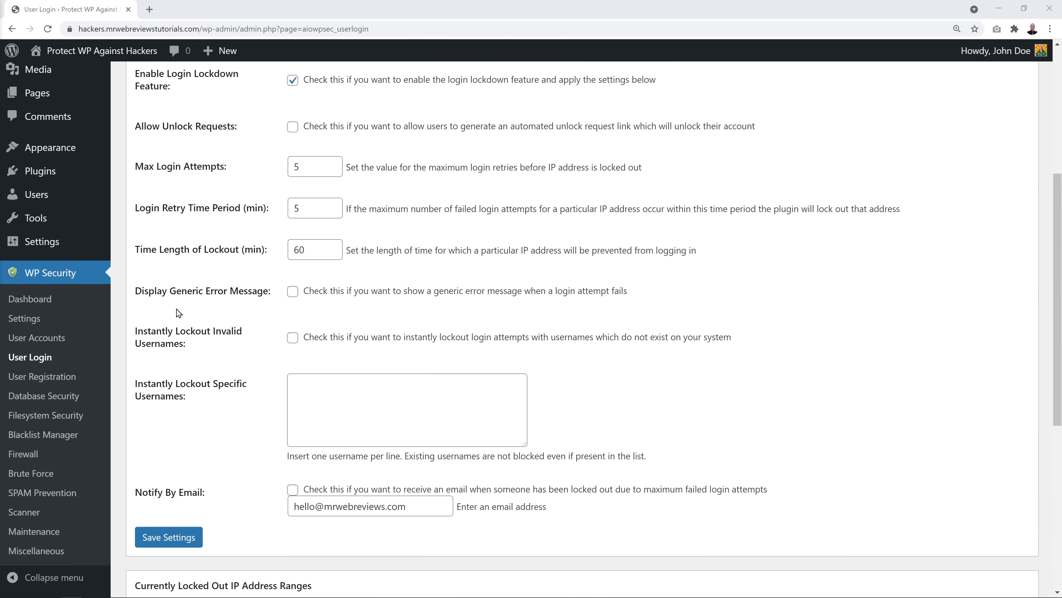
{"action": "left_click", "coordinate": [293, 293]}
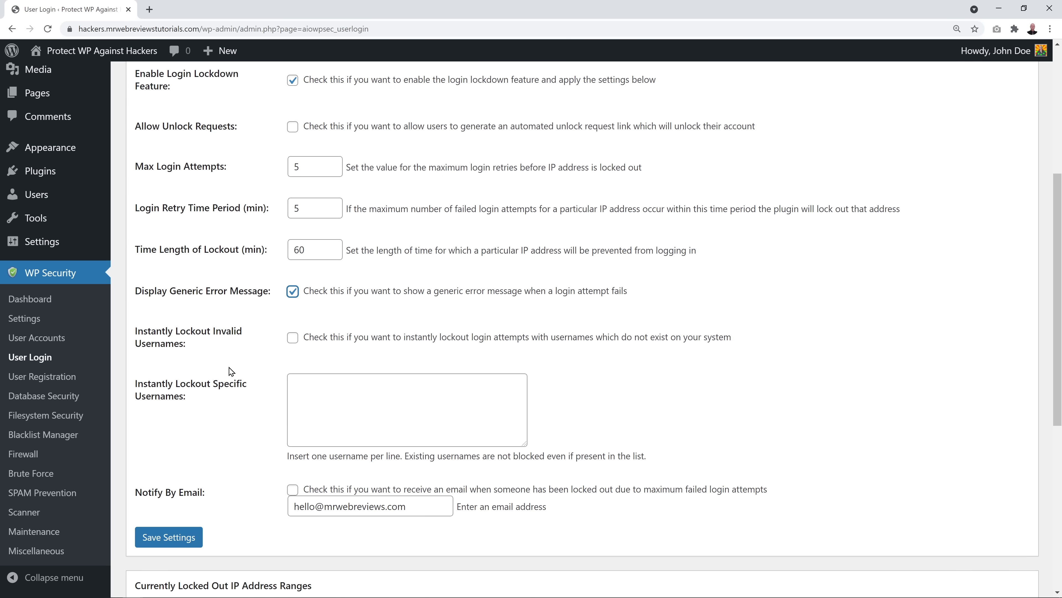
{"action": "mouse_move", "coordinate": [43, 201]}
{"action": "left_click", "coordinate": [291, 339]}
Enable email notification of lockouts, keeping the prefilled address, and save the login lockdown options
{"action": "scroll", "coordinate": [633, 375], "scroll_direction": "down", "scroll_amount": 2}
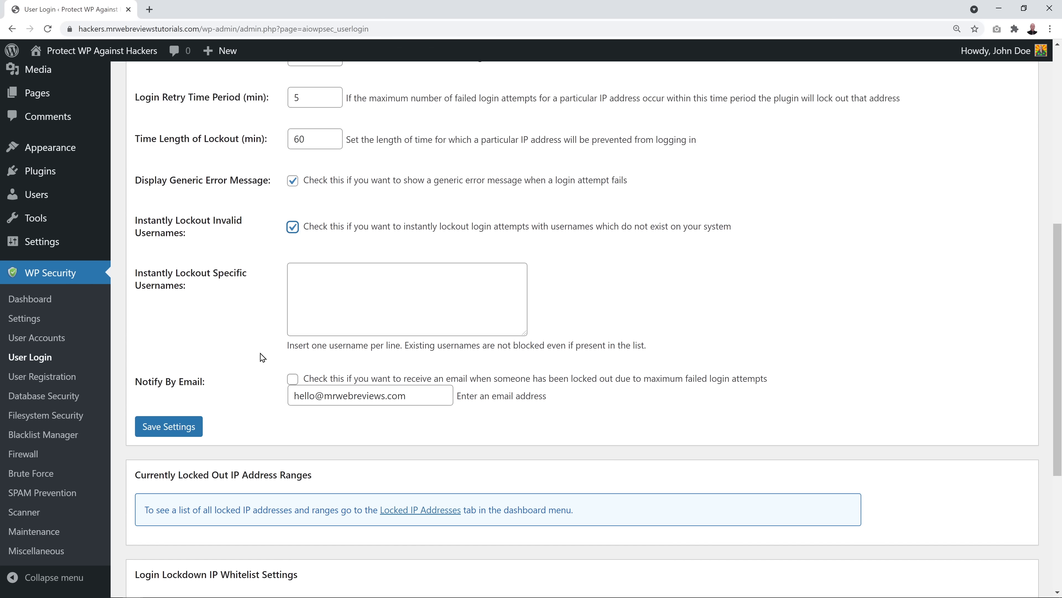
{"action": "left_click", "coordinate": [293, 379]}
{"action": "triple_click", "coordinate": [422, 399]}
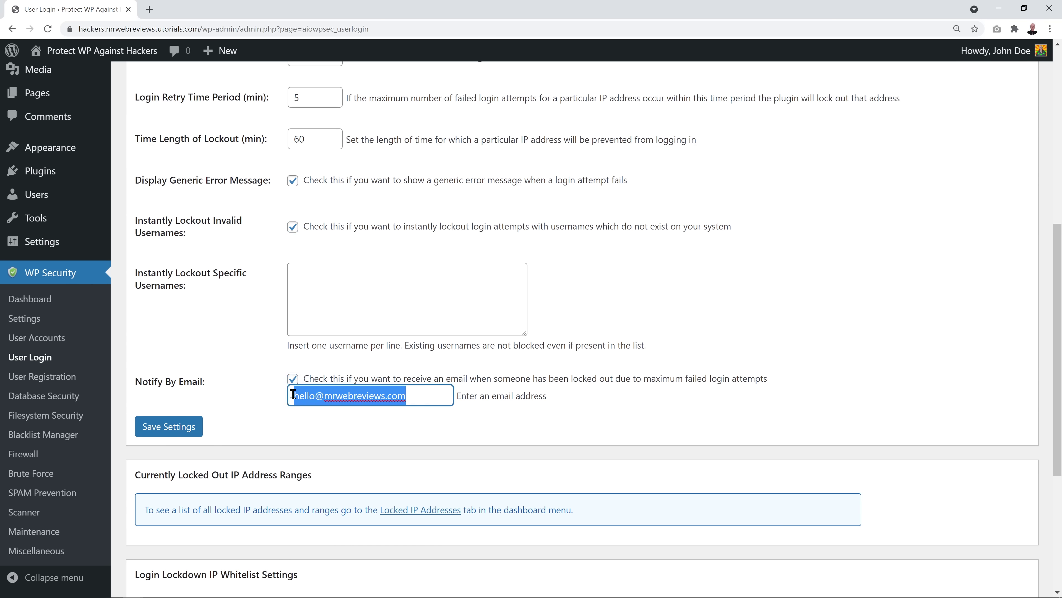
{"action": "left_click", "coordinate": [278, 406]}
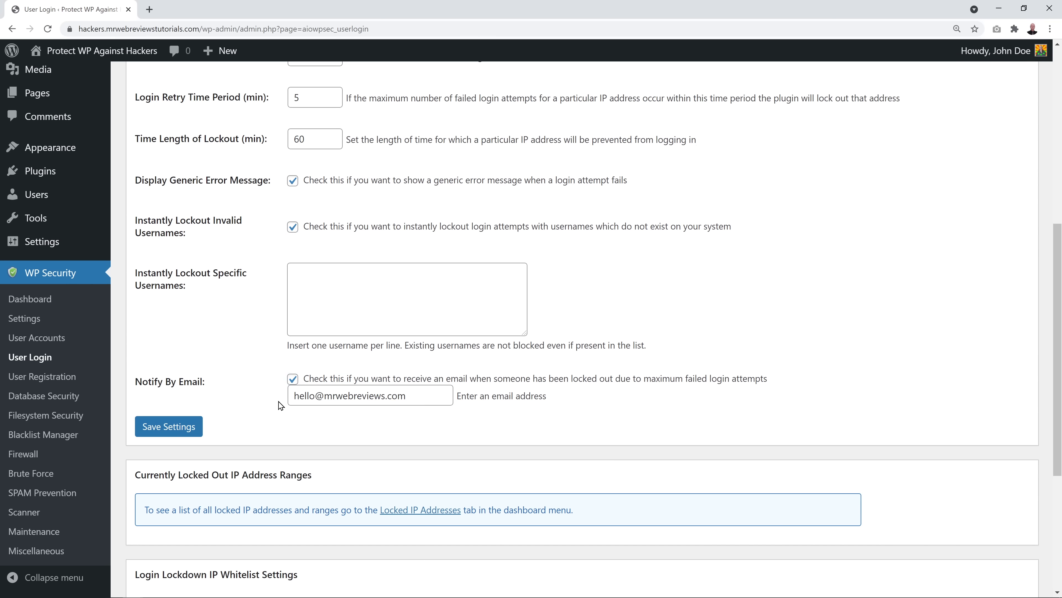
{"action": "left_click", "coordinate": [168, 427]}
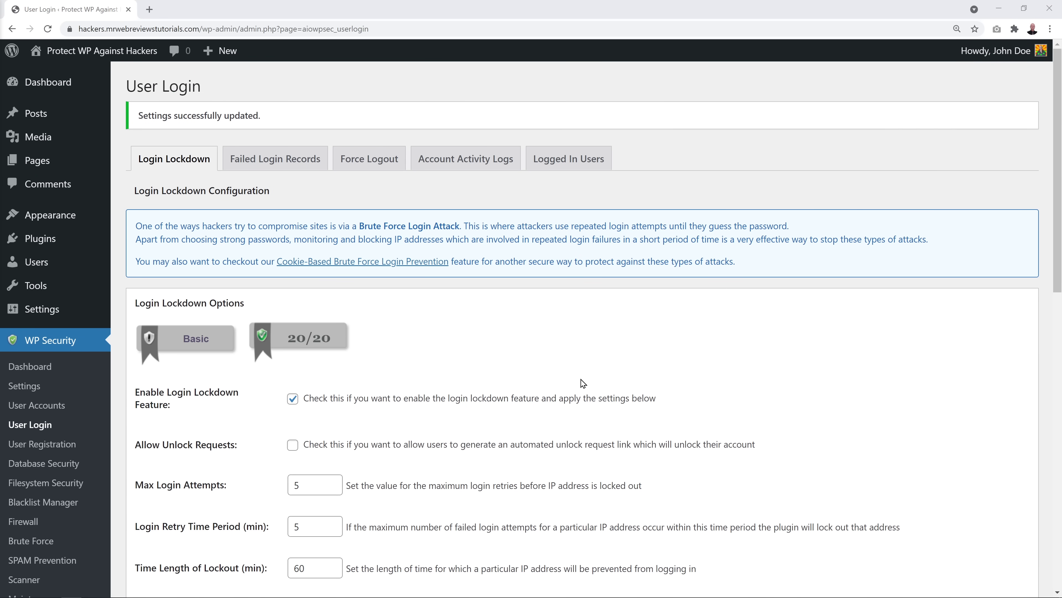
Enable the login lockdown IP whitelist, add the address 123.123.123.123 and save the whitelist settings
{"action": "scroll", "coordinate": [583, 384], "scroll_direction": "down", "scroll_amount": 6}
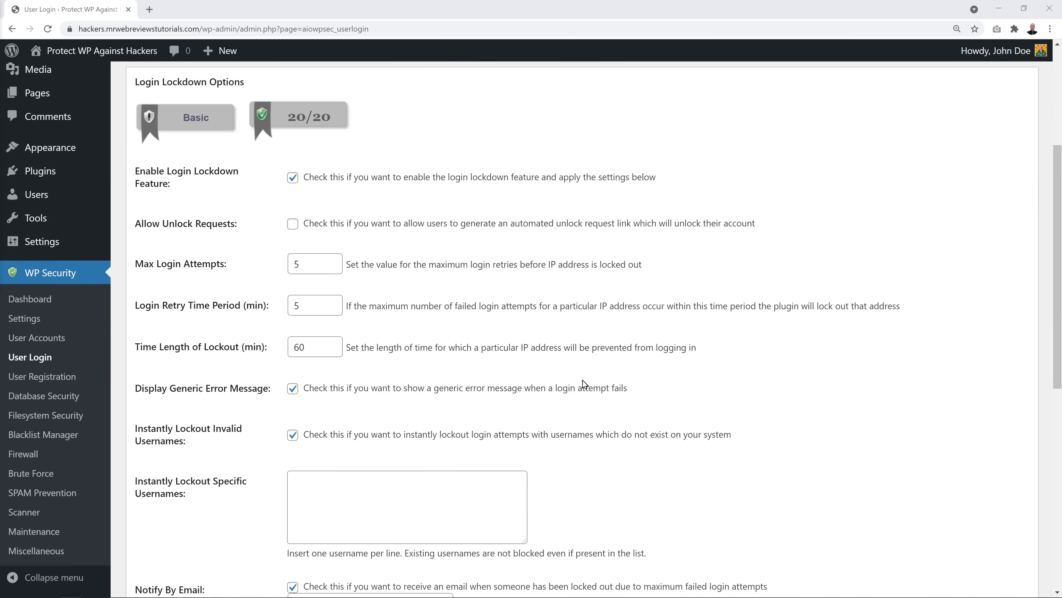
{"action": "scroll", "coordinate": [584, 384], "scroll_direction": "down", "scroll_amount": 5}
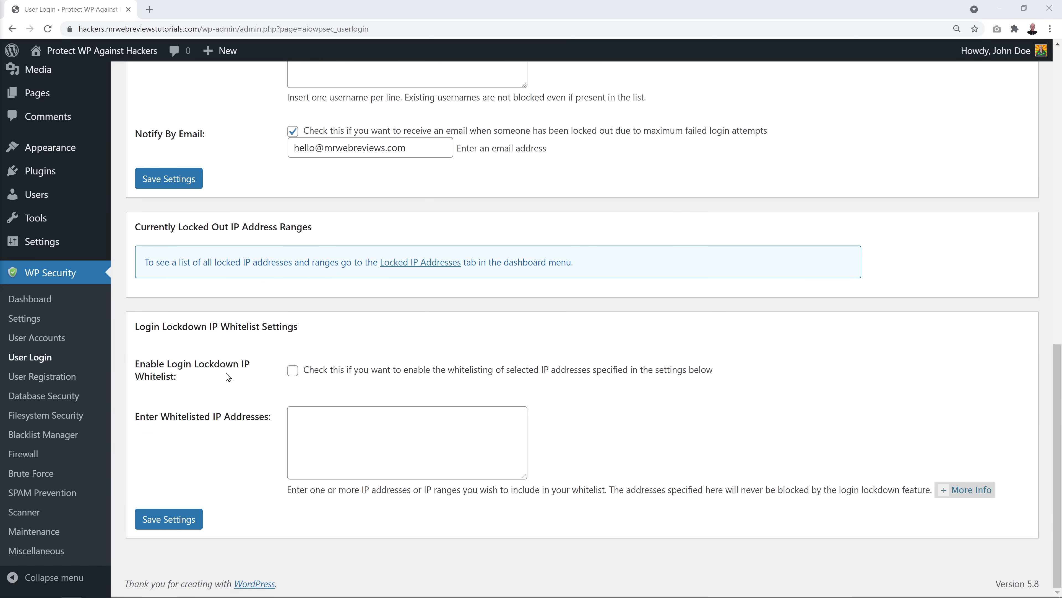
{"action": "left_click", "coordinate": [295, 375]}
{"action": "left_click", "coordinate": [320, 417]}
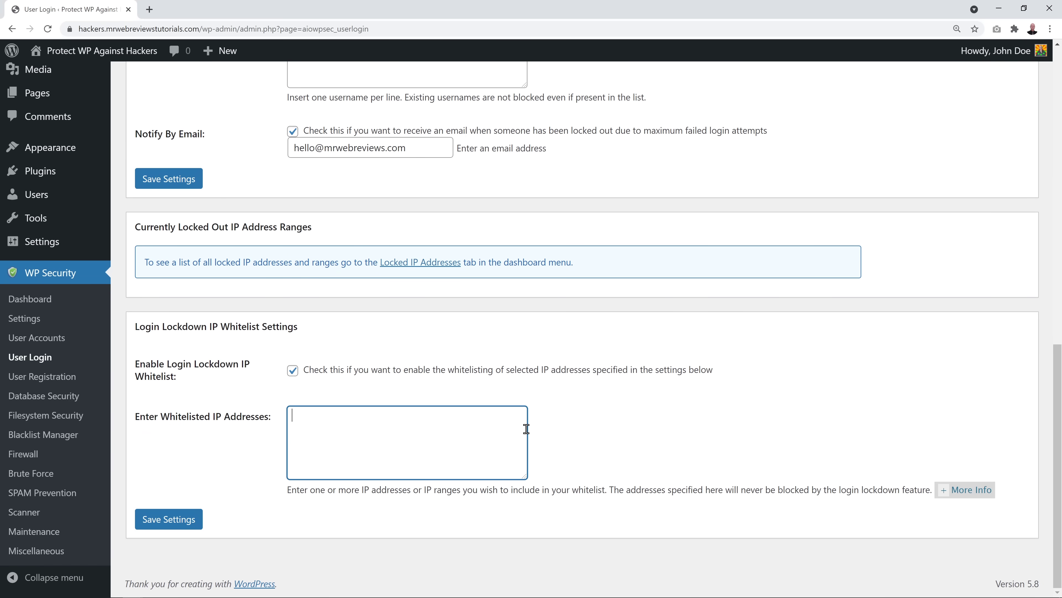
{"action": "type", "text": "123.123.123.123"}
{"action": "left_click", "coordinate": [579, 425]}
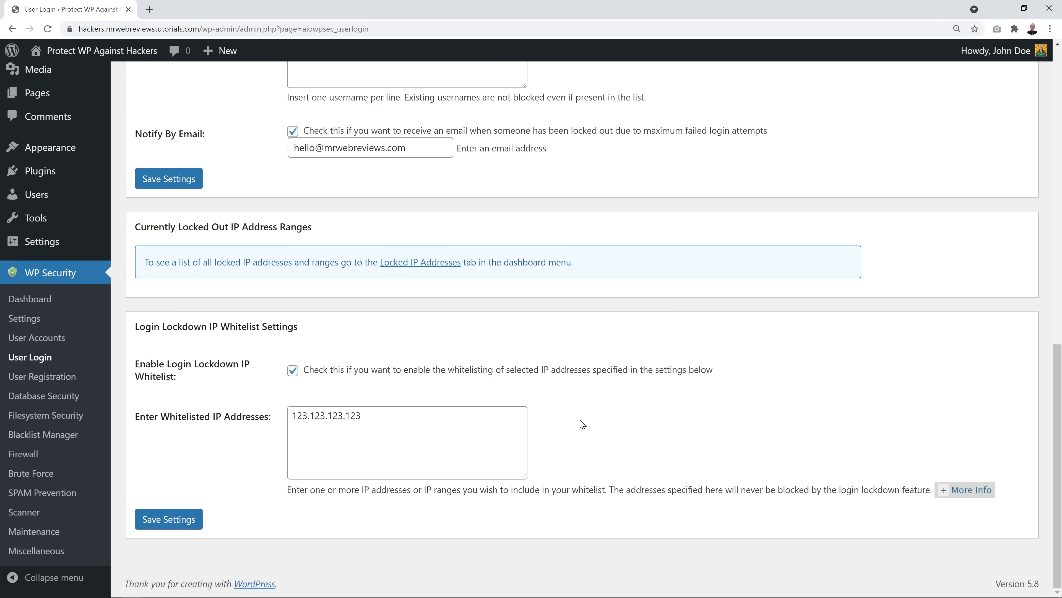
{"action": "left_click", "coordinate": [193, 524]}
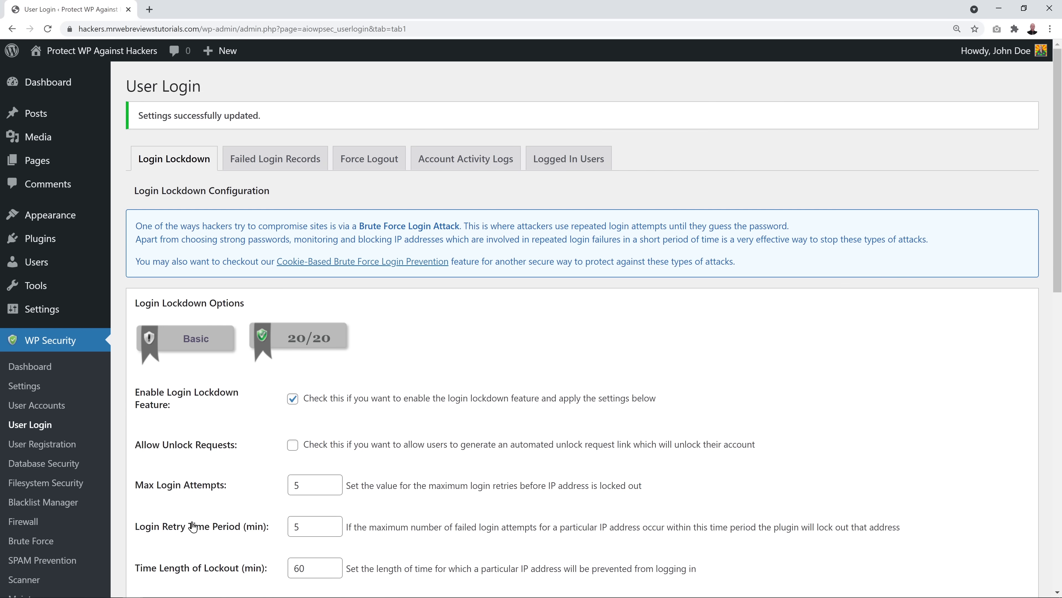
Enable manual approval of new registrations in the User Registration settings and save the change
{"action": "left_click", "coordinate": [36, 444]}
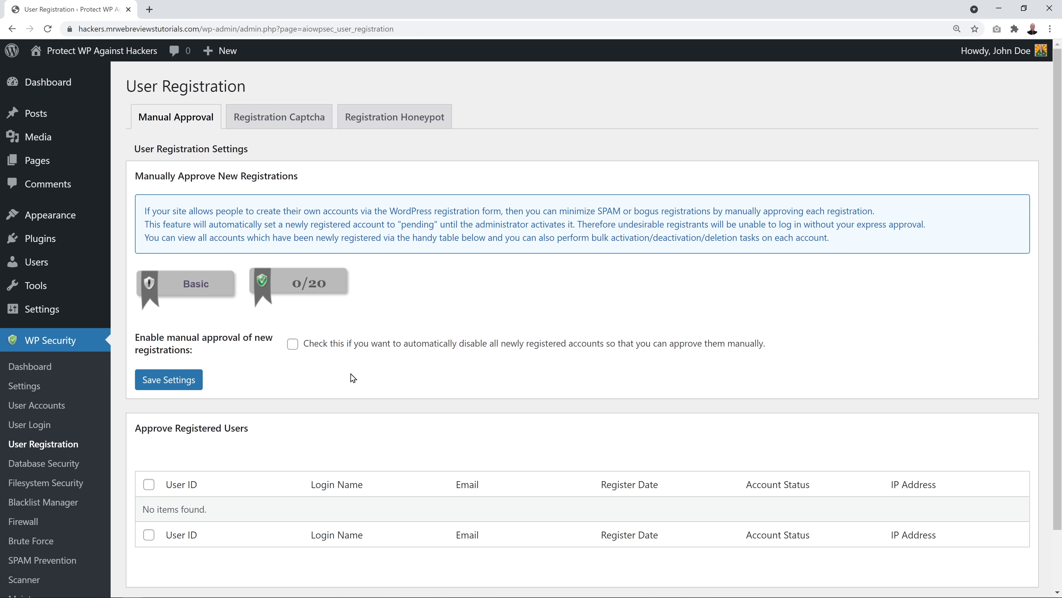
{"action": "left_click", "coordinate": [292, 346]}
{"action": "left_click", "coordinate": [294, 345]}
{"action": "left_click", "coordinate": [309, 373]}
{"action": "left_click", "coordinate": [293, 345]}
{"action": "left_click", "coordinate": [175, 381]}
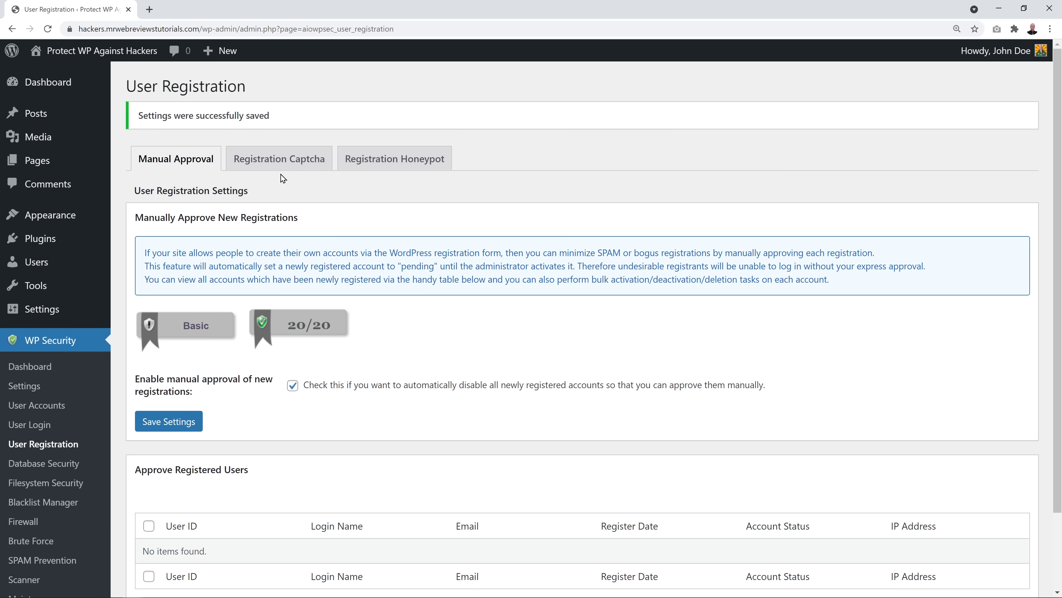
Enable the captcha on the WordPress user registration page and save the registration captcha settings
{"action": "left_click", "coordinate": [277, 165]}
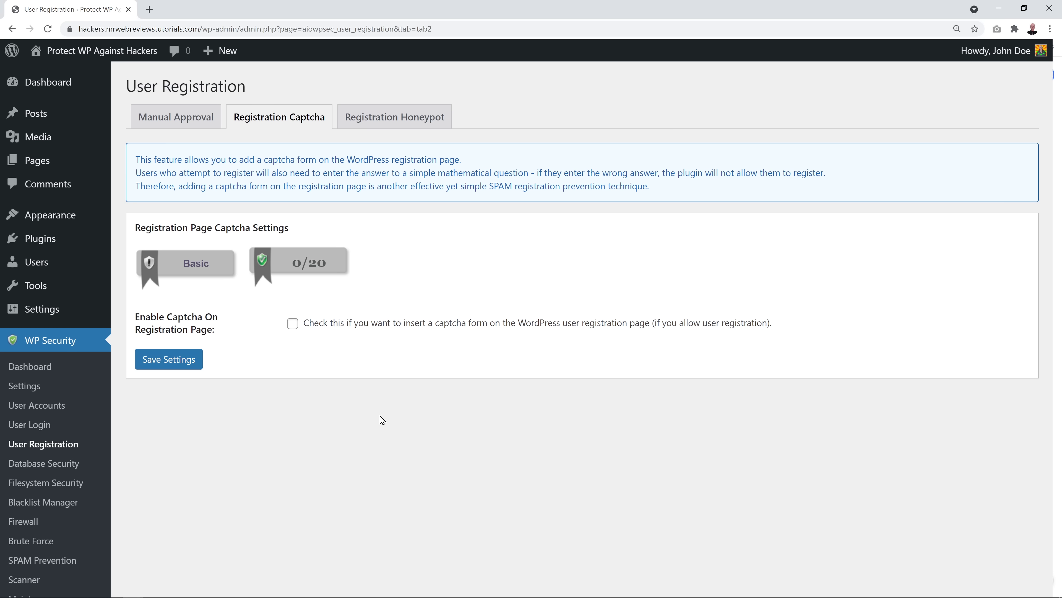
{"action": "left_click", "coordinate": [291, 326]}
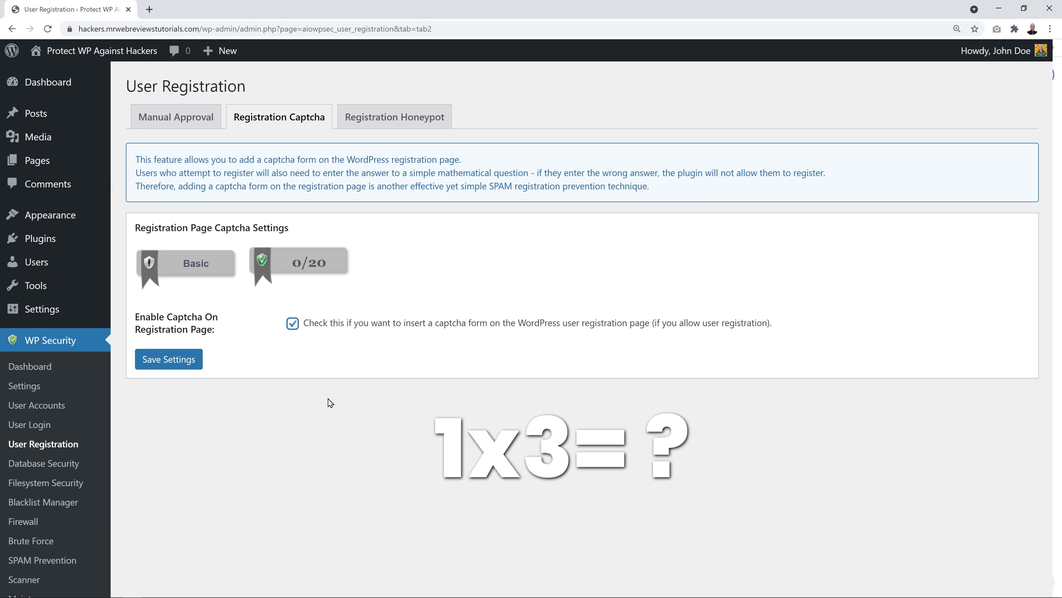
{"action": "left_click", "coordinate": [177, 361]}
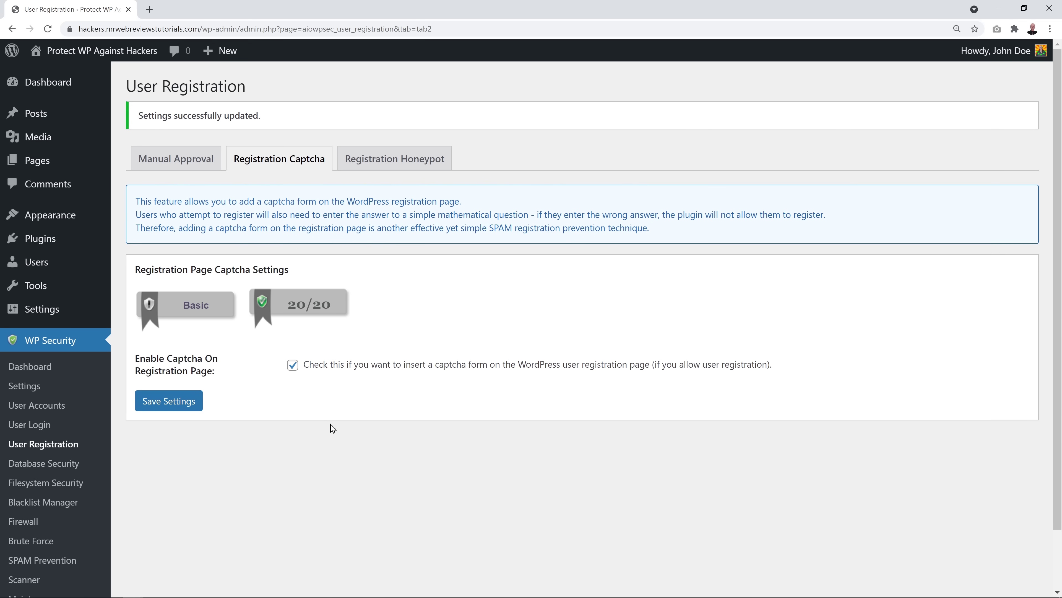
Open the Database Security settings and review the explanation of SQL injections and changing the default table prefix
{"action": "left_click", "coordinate": [45, 464]}
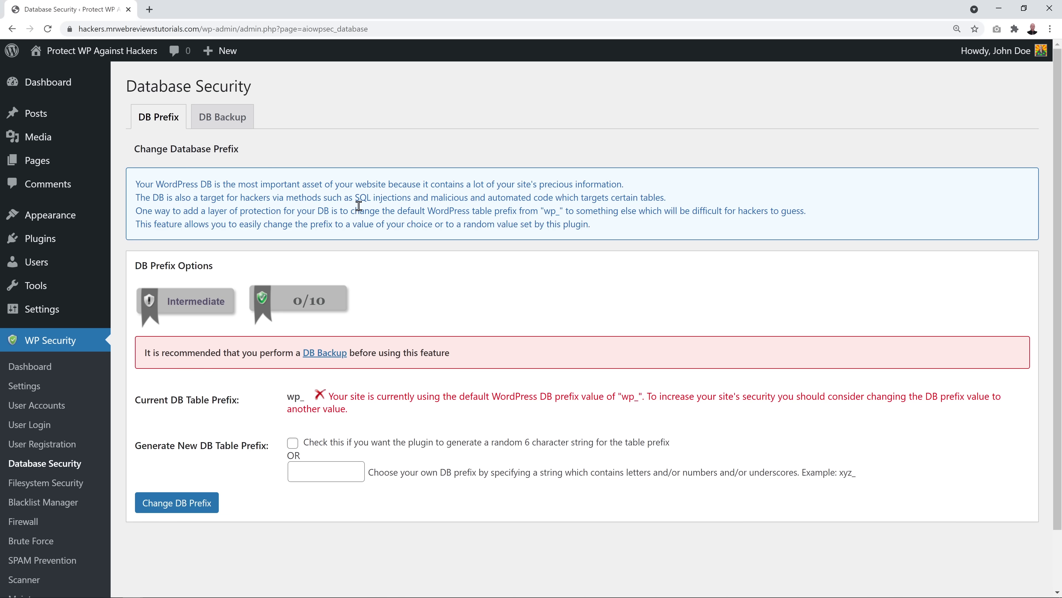
{"action": "left_click_drag", "start_coordinate": [355, 197], "coordinate": [405, 197]}
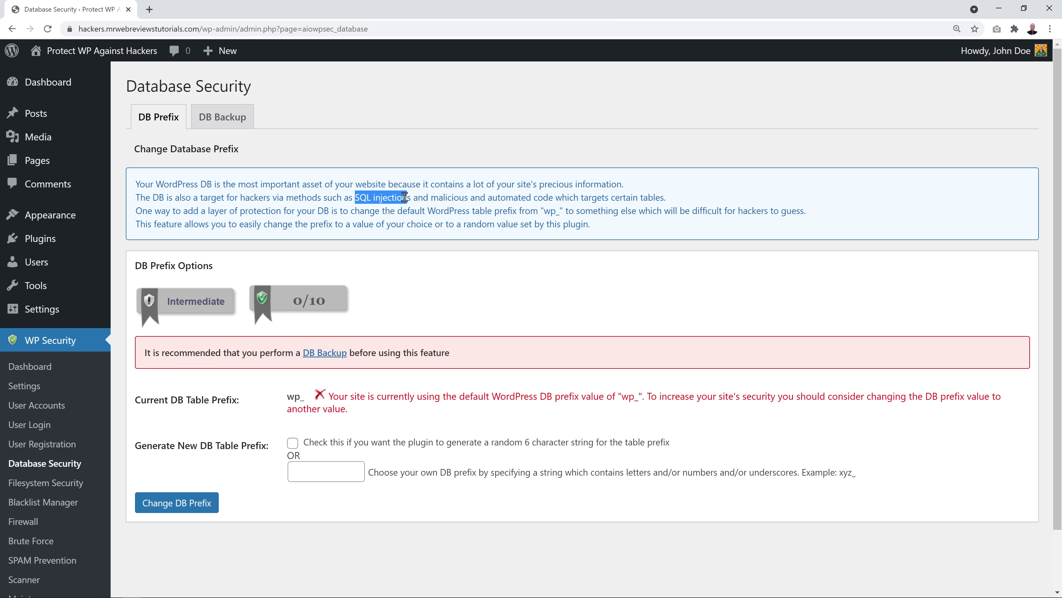
{"action": "left_click", "coordinate": [456, 238]}
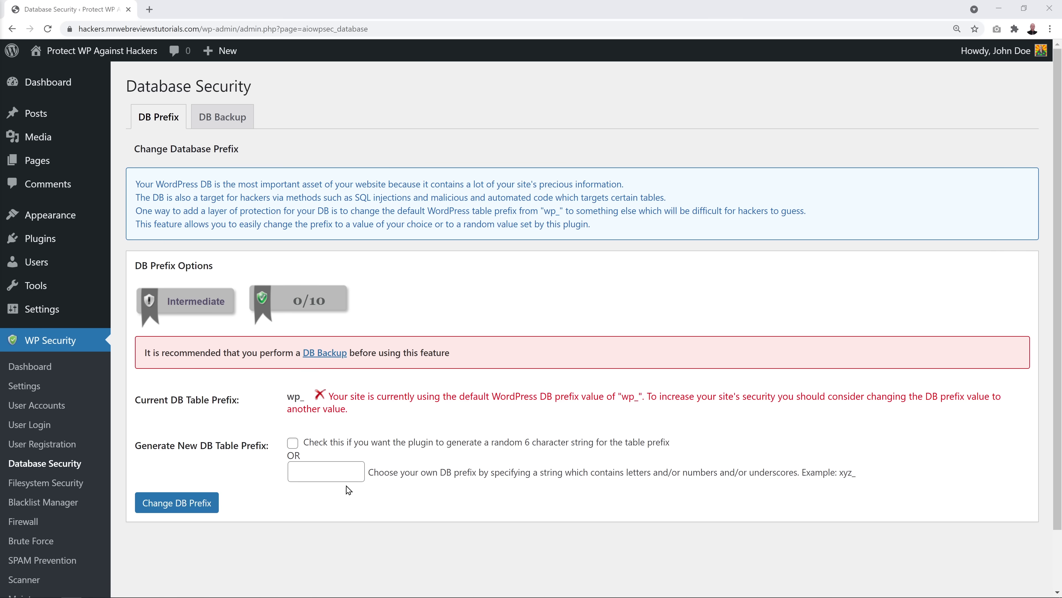
Try the custom database table prefix WpidsijHDS_ instead of a randomly generated one, and clear it again
{"action": "left_click", "coordinate": [293, 444]}
{"action": "left_click", "coordinate": [293, 444]}
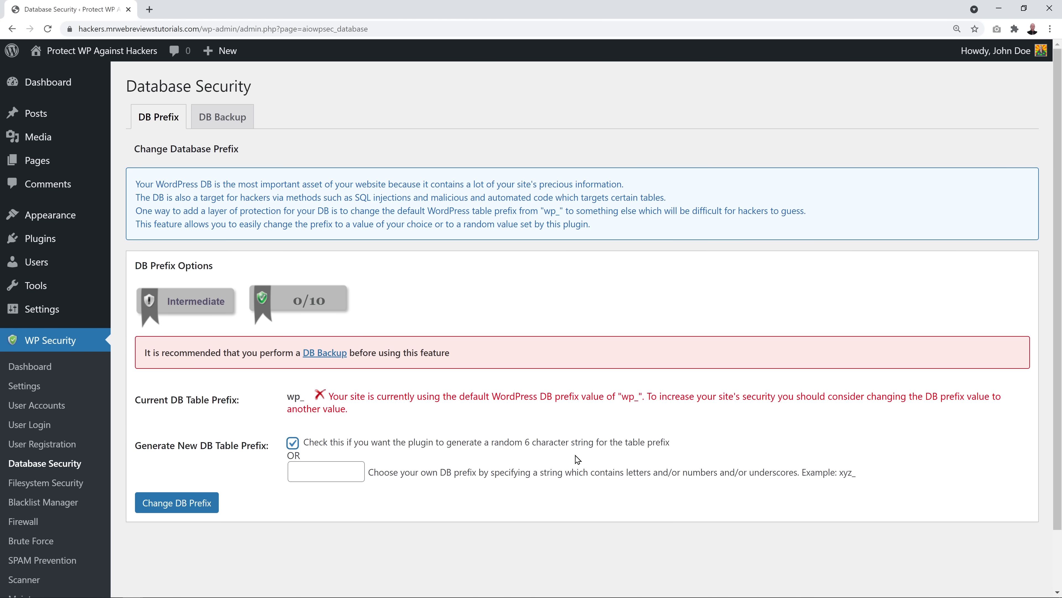
{"action": "left_click", "coordinate": [293, 443]}
{"action": "left_click", "coordinate": [314, 476]}
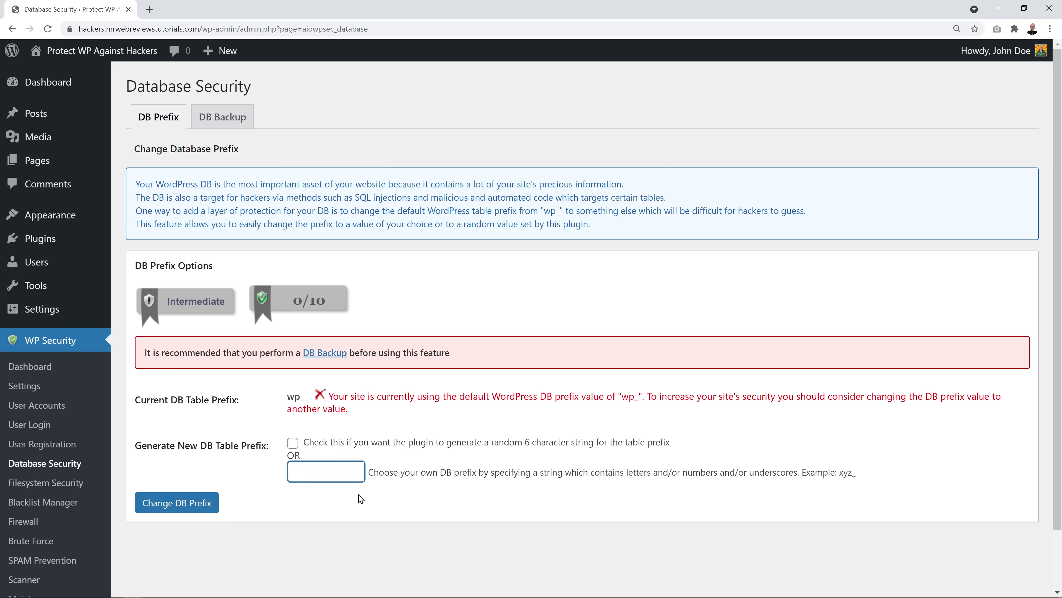
{"action": "type", "text": "WpidsijHDS_"}
{"action": "left_click", "coordinate": [383, 496]}
{"action": "double_click", "coordinate": [354, 473]}
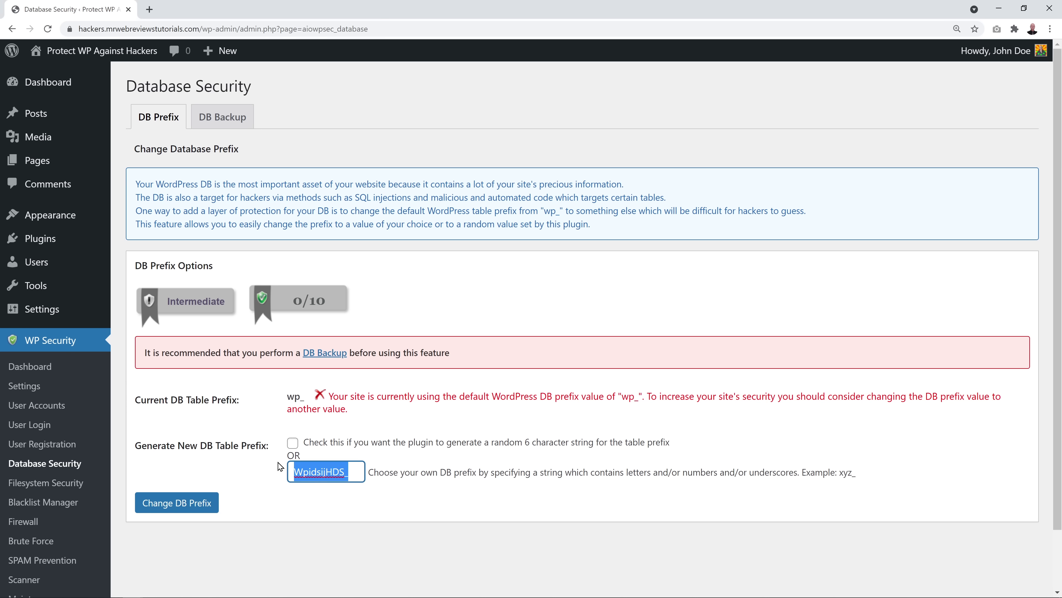
{"action": "key", "text": "BackSpace"}
Change the database table prefix to a random 6 character string generated by the plugin and check the operation log
{"action": "left_click", "coordinate": [293, 444]}
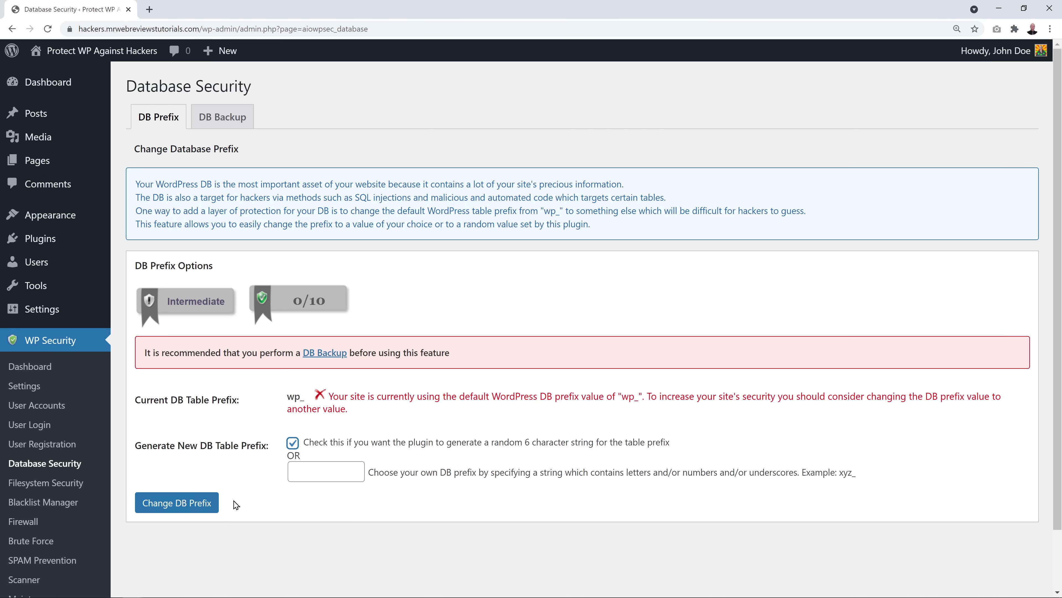
{"action": "left_click", "coordinate": [190, 513]}
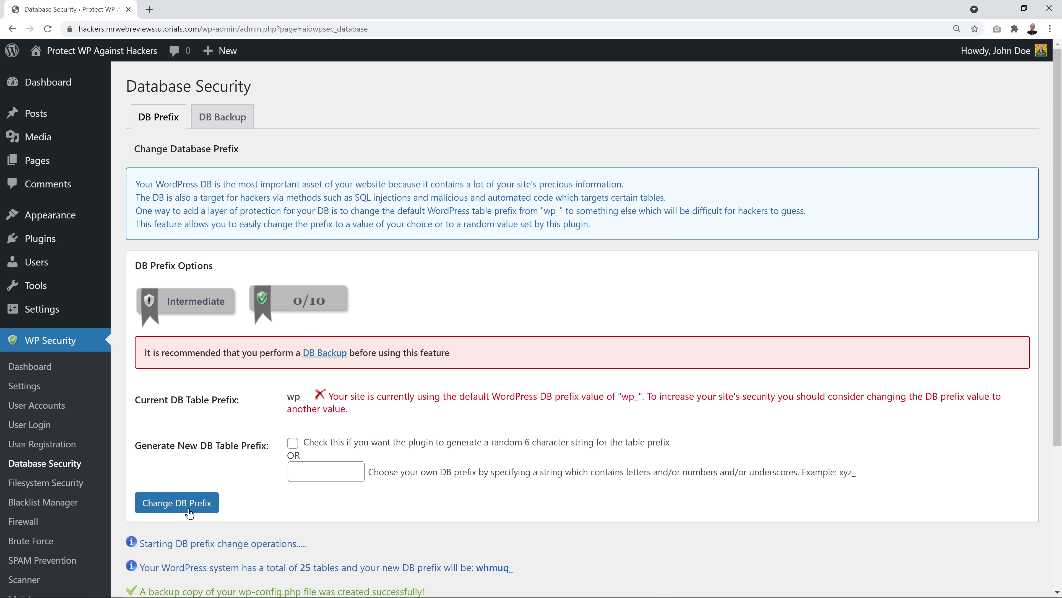
{"action": "scroll", "coordinate": [594, 484], "scroll_direction": "down", "scroll_amount": 3}
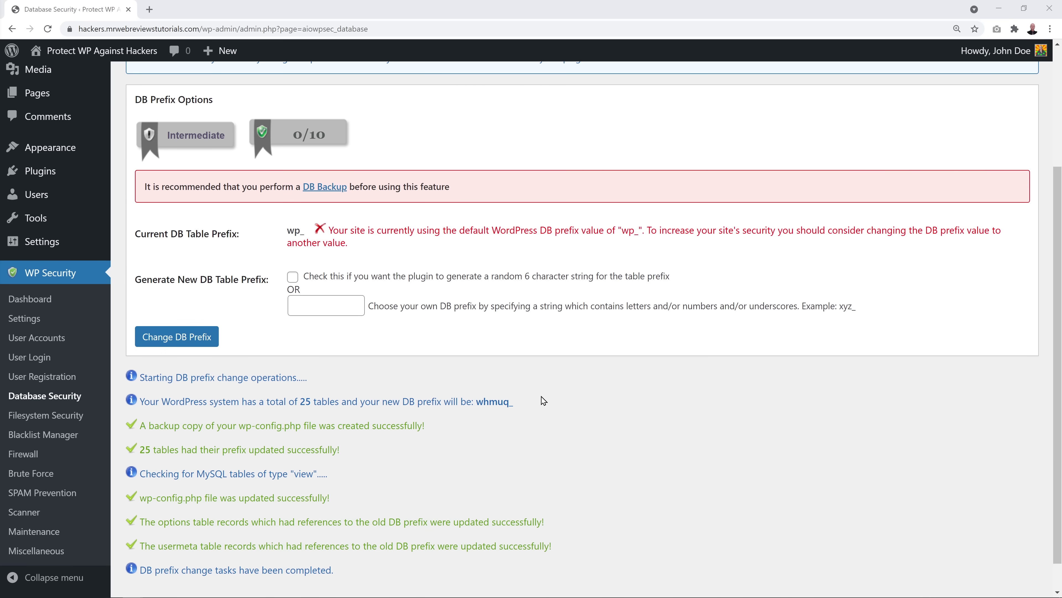
{"action": "scroll", "coordinate": [543, 401], "scroll_direction": "up", "scroll_amount": 4}
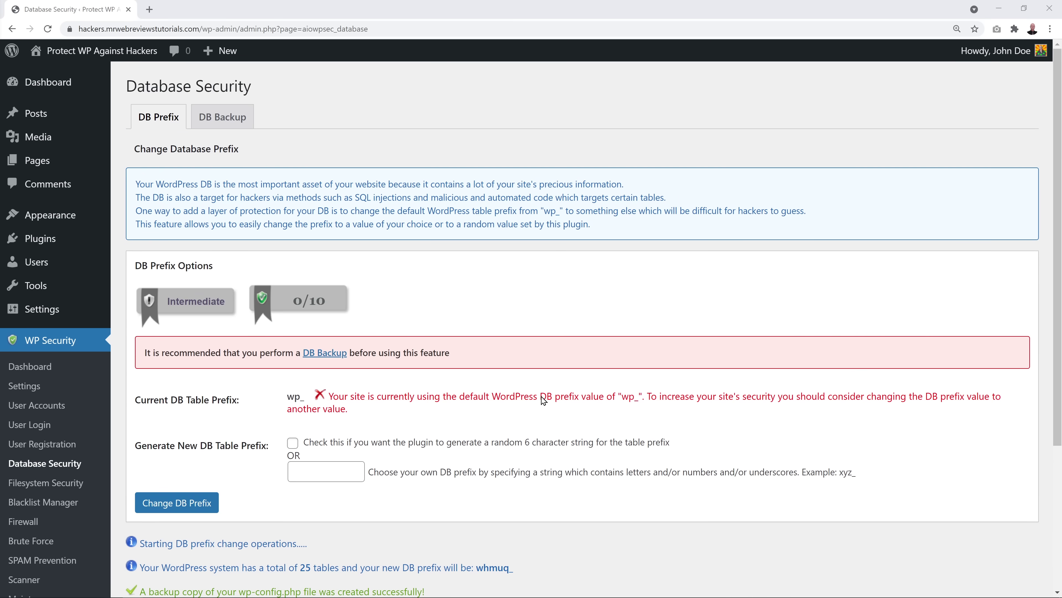
Apply the recommended 0640 permissions to wp-config.php in the Filesystem Security file permissions scan
{"action": "left_click", "coordinate": [49, 487]}
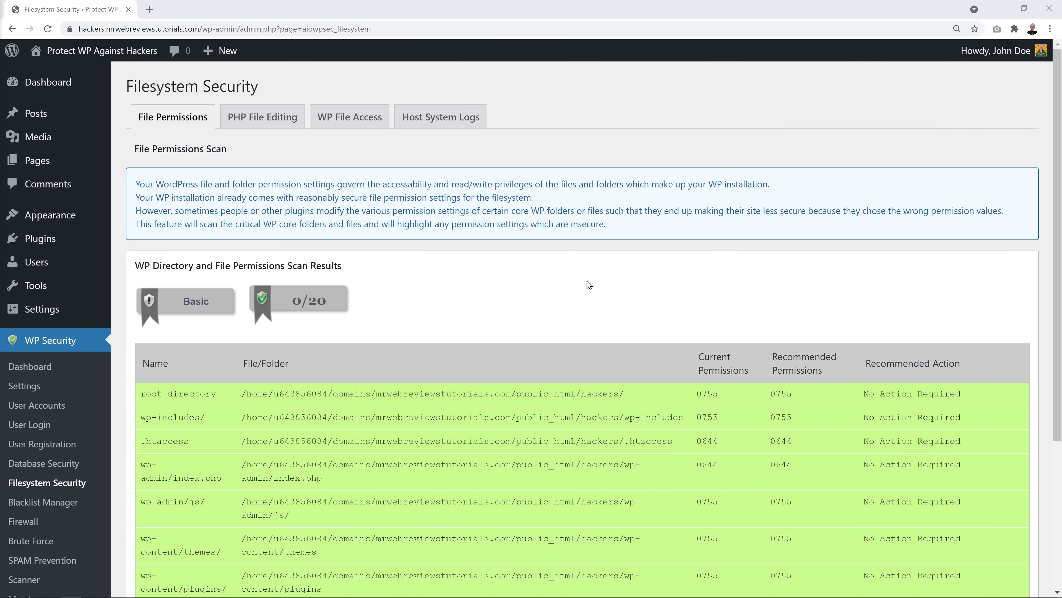
{"action": "scroll", "coordinate": [589, 283], "scroll_direction": "down", "scroll_amount": 5}
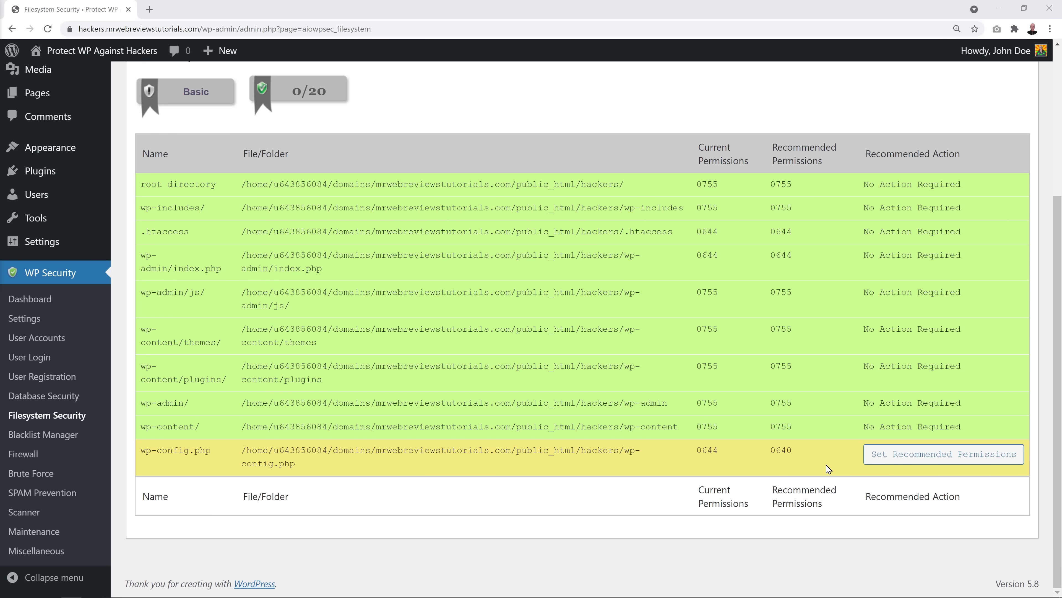
{"action": "left_click", "coordinate": [914, 456]}
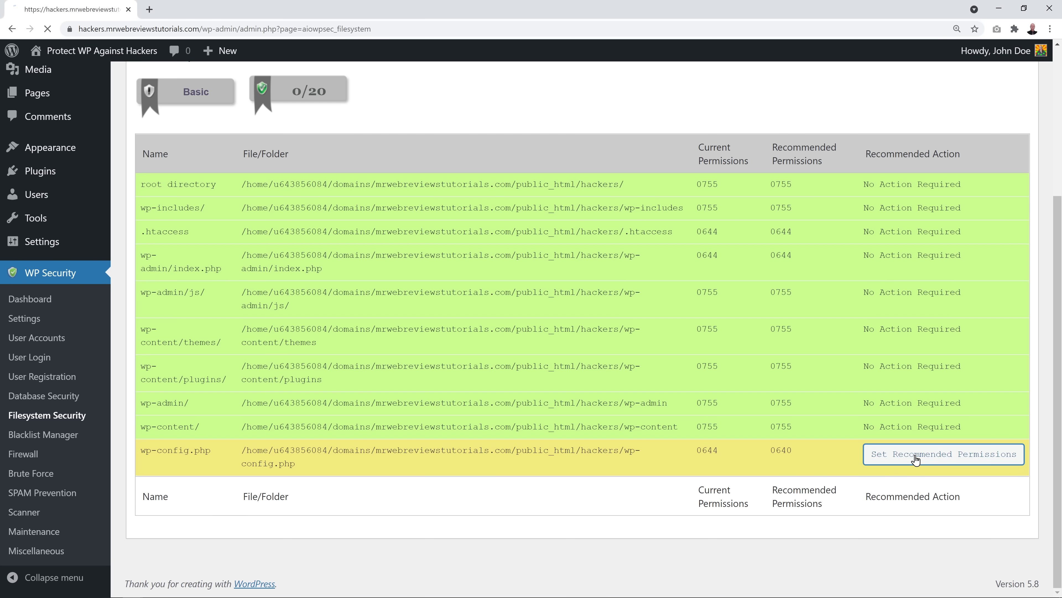
{"action": "scroll", "coordinate": [685, 418], "scroll_direction": "down", "scroll_amount": 6}
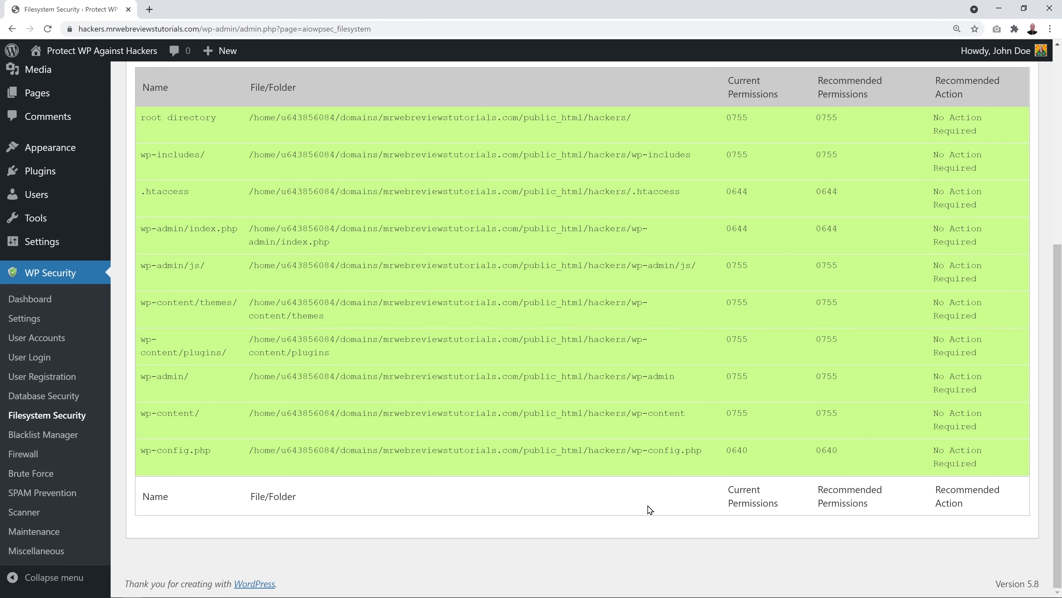
{"action": "key", "text": "alt+Left"}
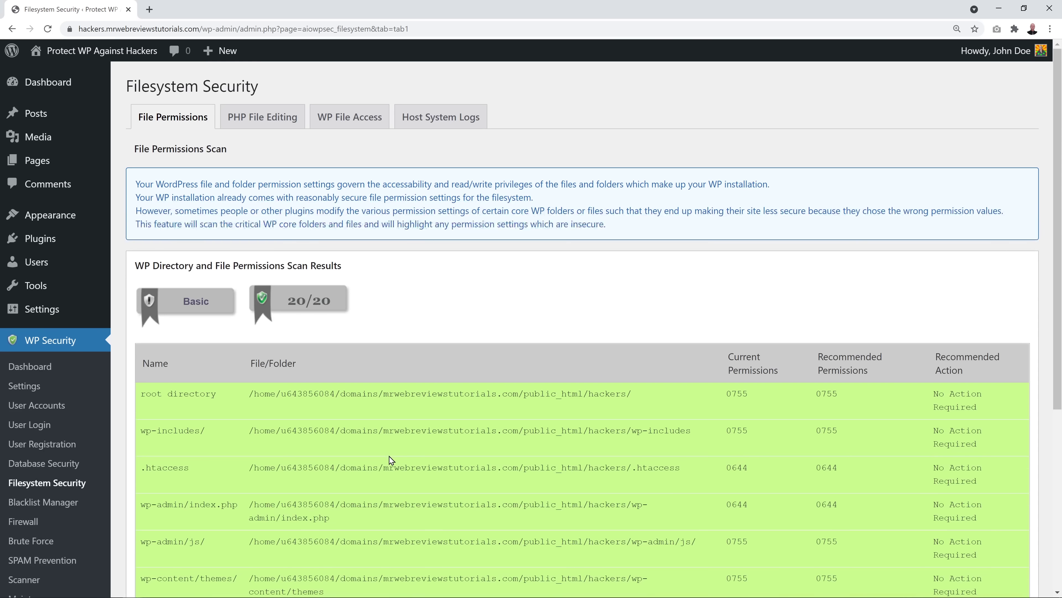
Disable the ability to edit PHP files via the WordPress dashboard and save the file editing settings
{"action": "left_click", "coordinate": [273, 126]}
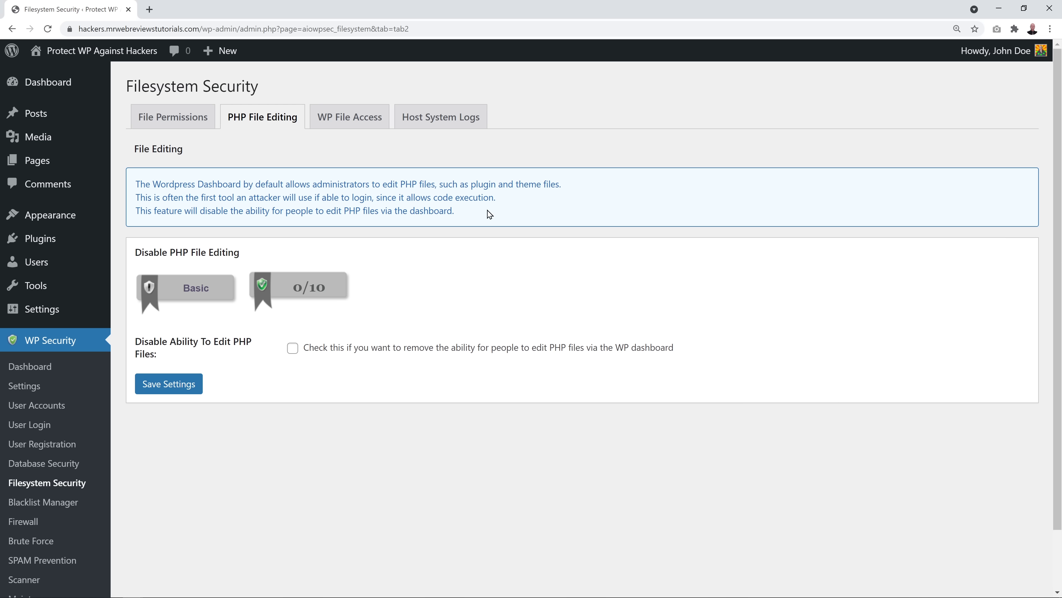
{"action": "left_click", "coordinate": [293, 353]}
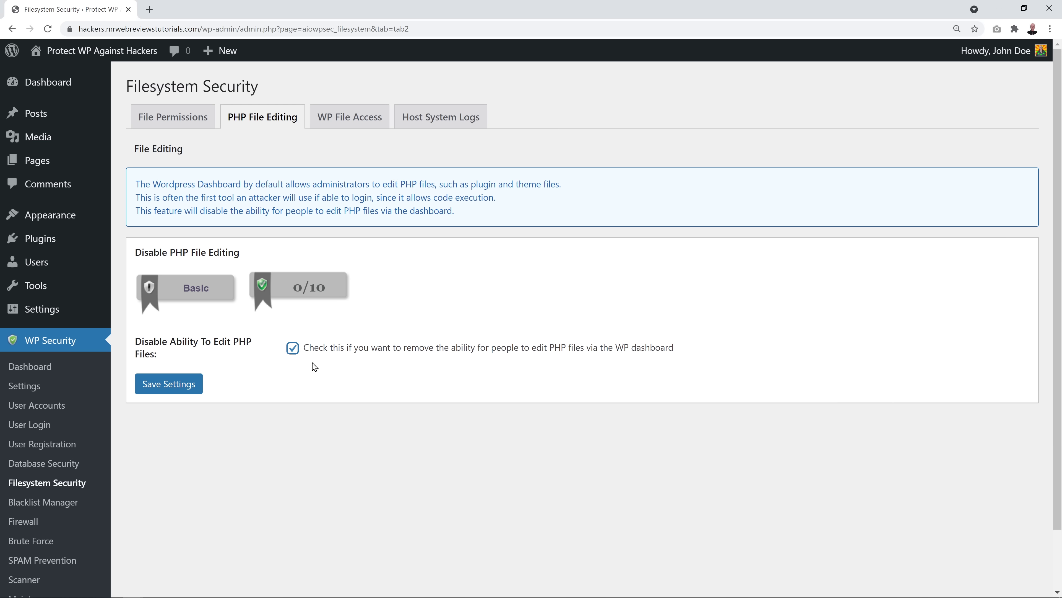
{"action": "left_click", "coordinate": [198, 384]}
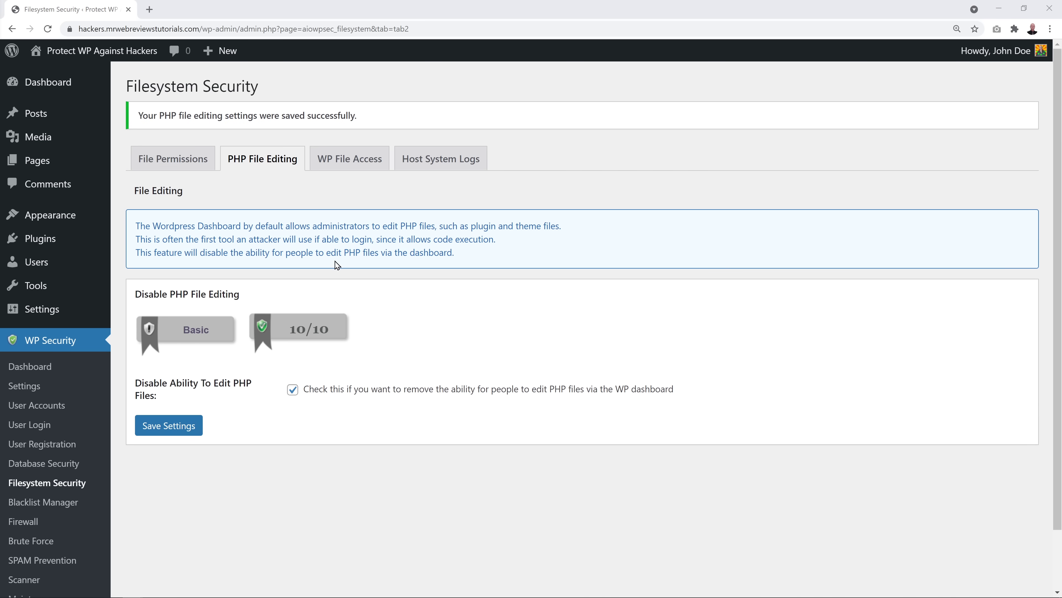
Prevent access to the default install files readme.html, license.txt and wp-config-sample.php, and save the file access setting
{"action": "left_click", "coordinate": [357, 168]}
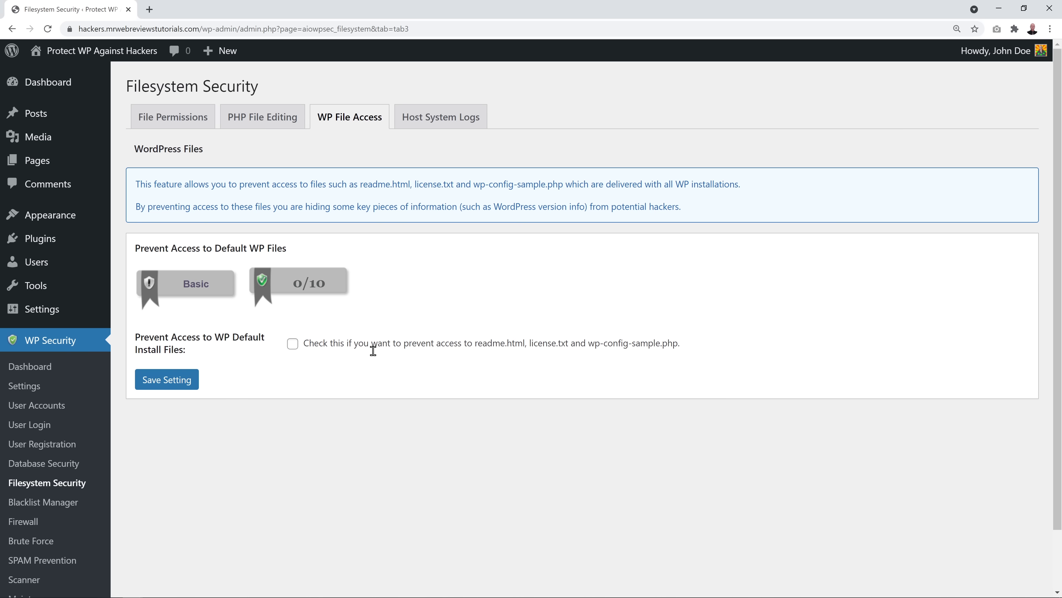
{"action": "left_click", "coordinate": [292, 343]}
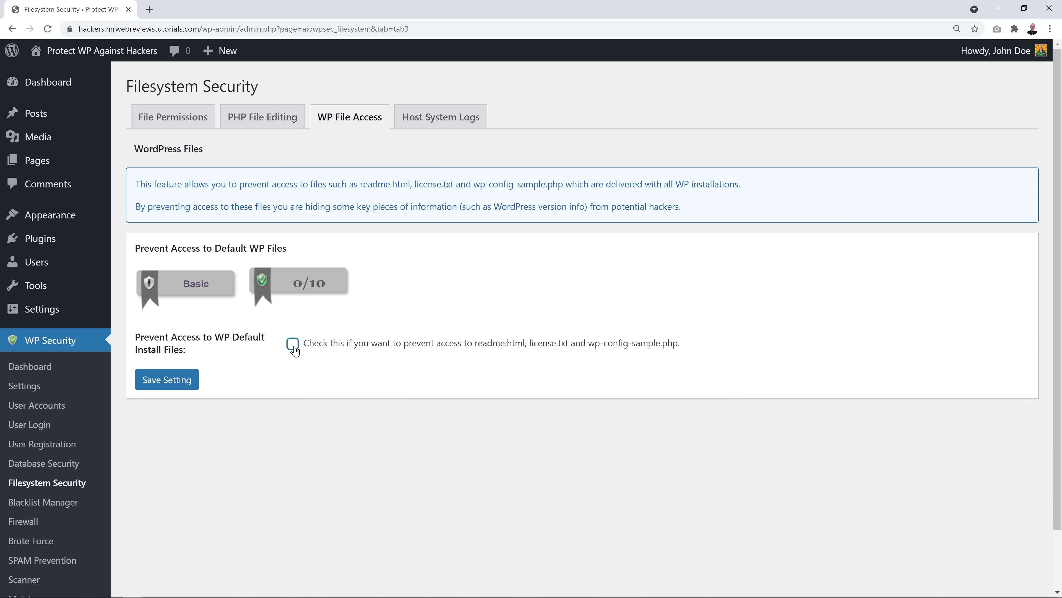
{"action": "left_click", "coordinate": [161, 380]}
Open the Blacklist Manager and review its settings for banning IP addresses and user agents
{"action": "left_click", "coordinate": [59, 503]}
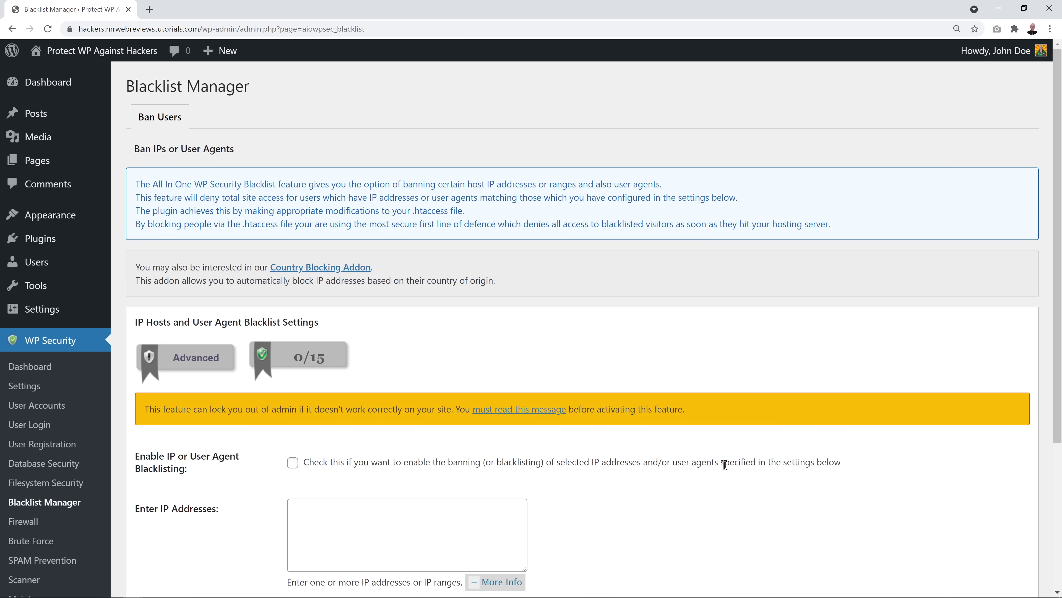
{"action": "scroll", "coordinate": [669, 476], "scroll_direction": "down", "scroll_amount": 1}
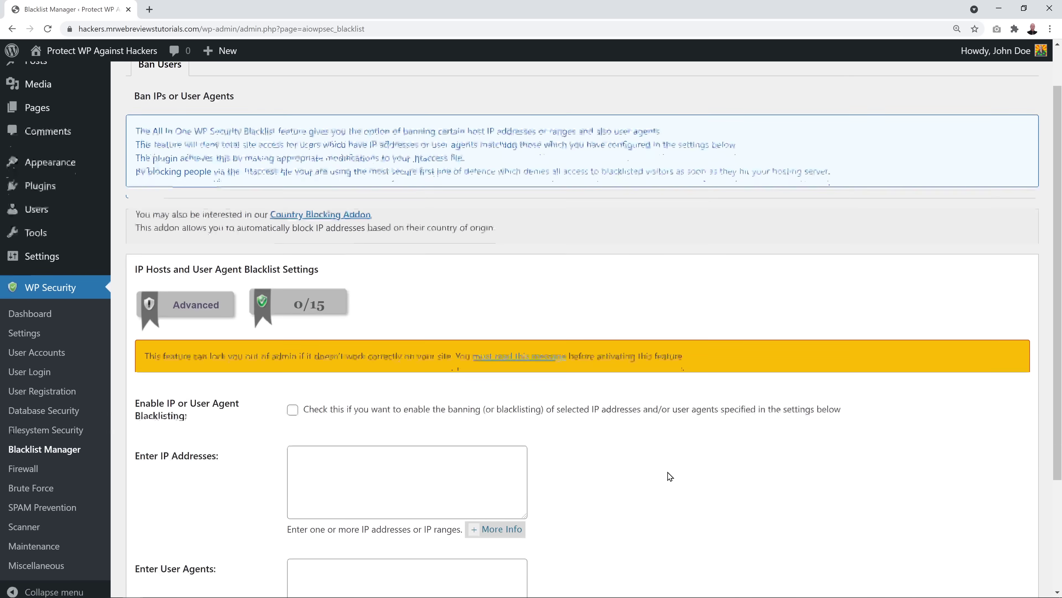
{"action": "scroll", "coordinate": [669, 477], "scroll_direction": "down", "scroll_amount": 1}
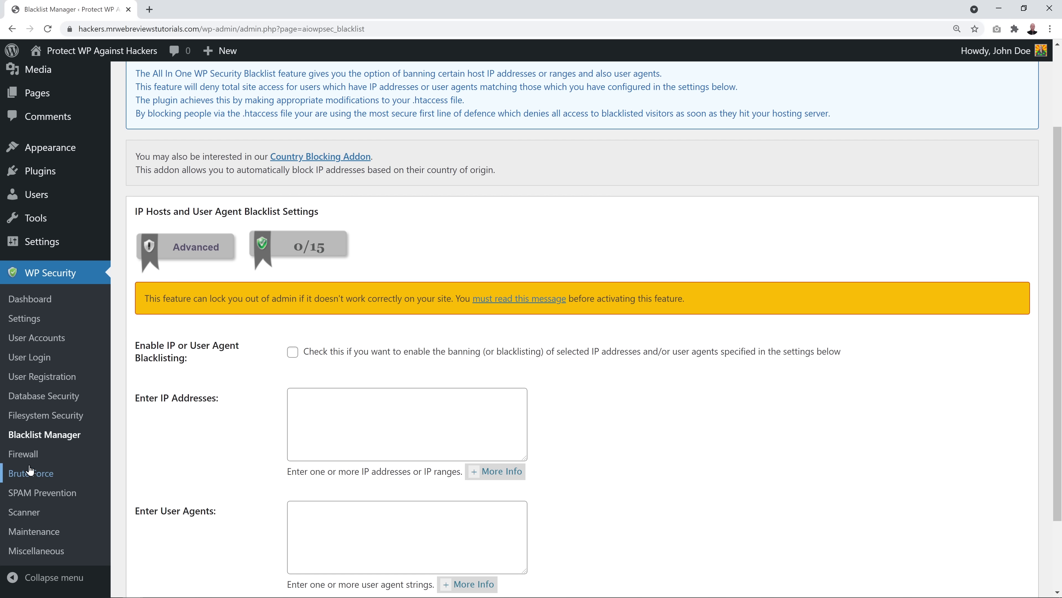
Enable basic firewall protection and block access to the debug.log file, saving the basic firewall settings
{"action": "left_click", "coordinate": [24, 455]}
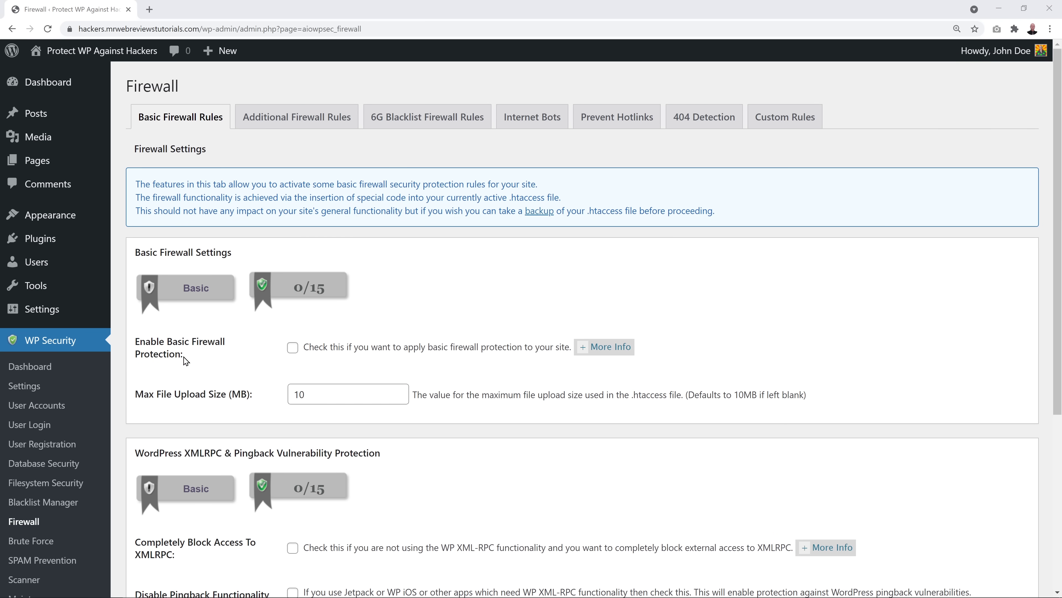
{"action": "left_click", "coordinate": [293, 347]}
{"action": "scroll", "coordinate": [540, 415], "scroll_direction": "down", "scroll_amount": 4}
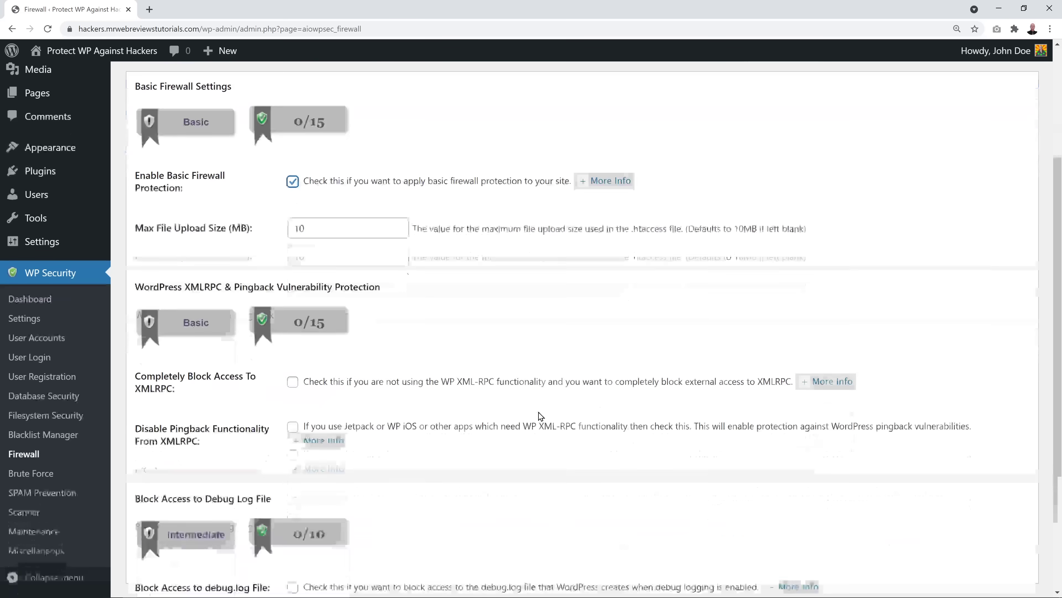
{"action": "scroll", "coordinate": [539, 416], "scroll_direction": "down", "scroll_amount": 2}
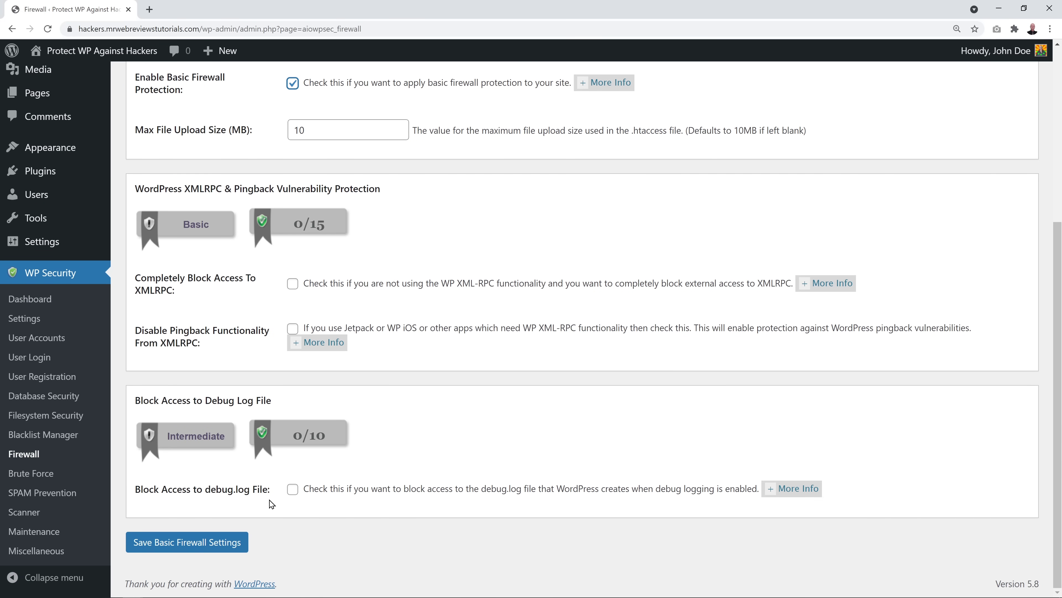
{"action": "left_click", "coordinate": [293, 489]}
{"action": "left_click", "coordinate": [225, 549]}
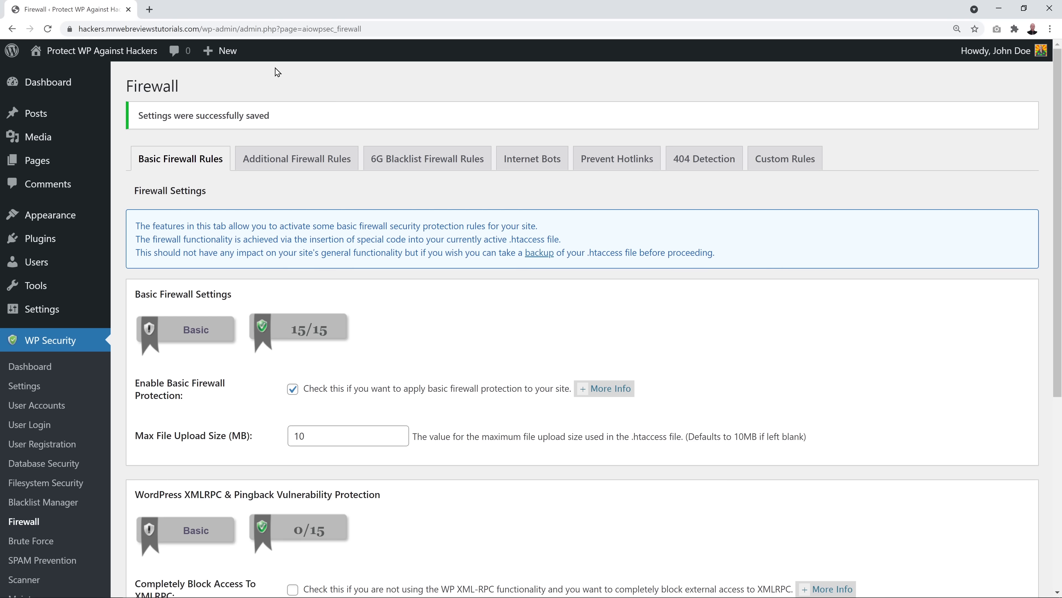
Disable index views, forbid proxy comment posting, deny bad query strings and enable the advanced character string filter, saving these additional firewall rules
{"action": "left_click", "coordinate": [297, 164]}
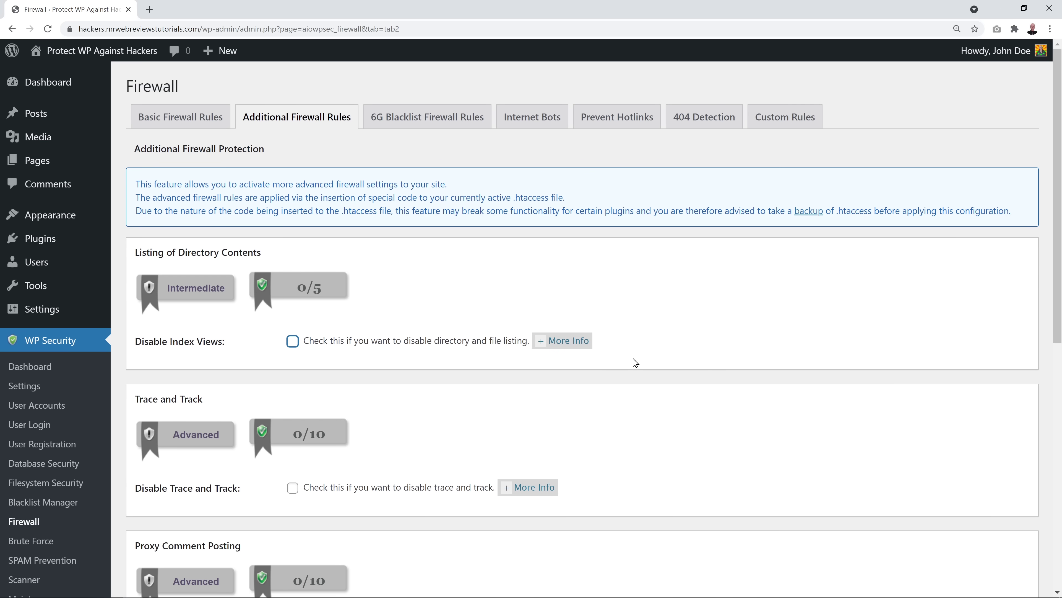
{"action": "left_click", "coordinate": [292, 342]}
{"action": "scroll", "coordinate": [665, 384], "scroll_direction": "down", "scroll_amount": 8}
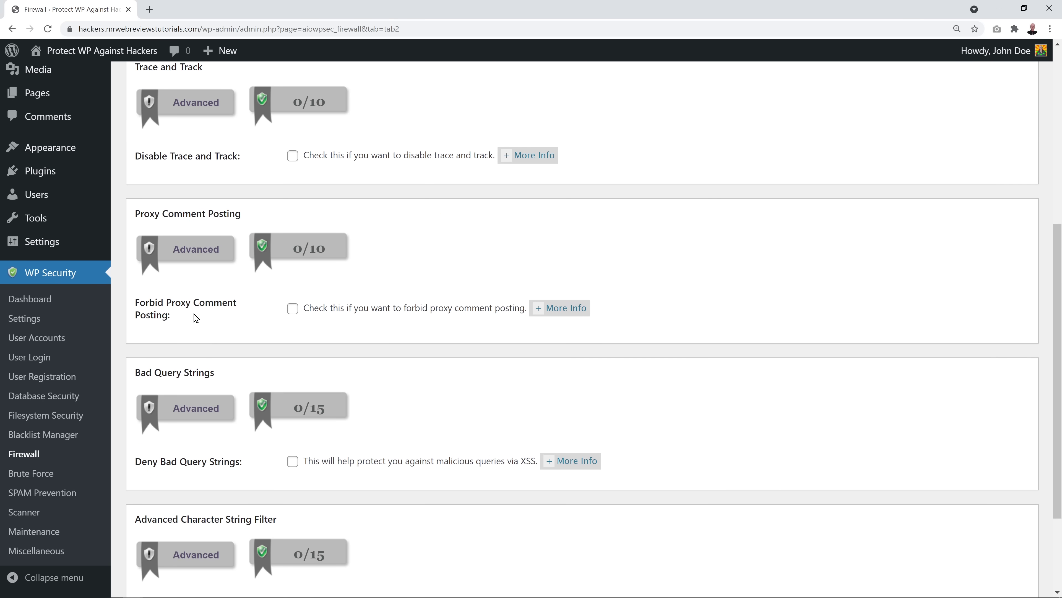
{"action": "left_click", "coordinate": [293, 311]}
{"action": "scroll", "coordinate": [357, 328], "scroll_direction": "down", "scroll_amount": 3}
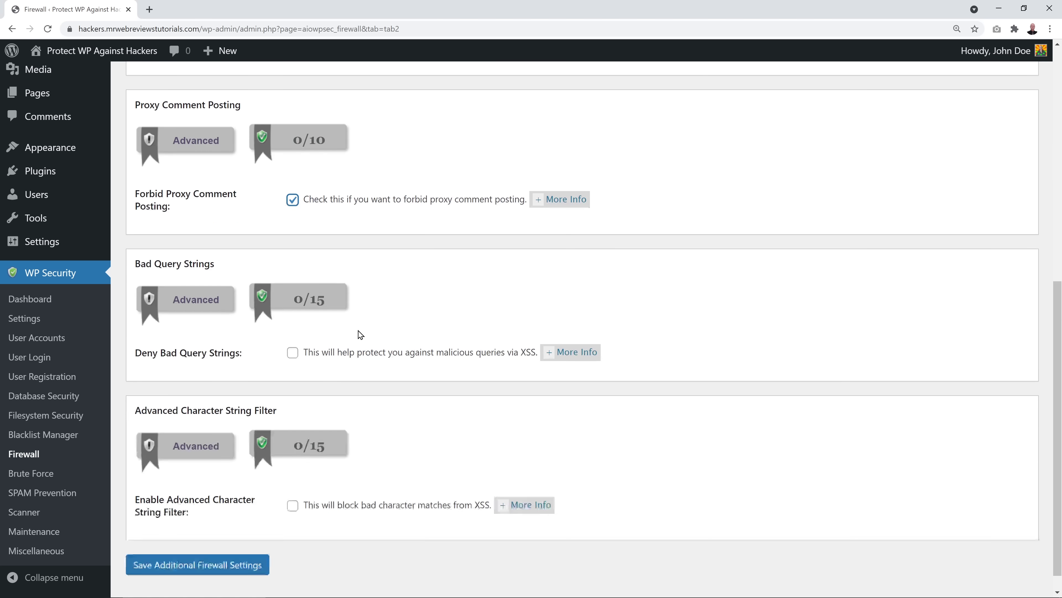
{"action": "left_click", "coordinate": [293, 352]}
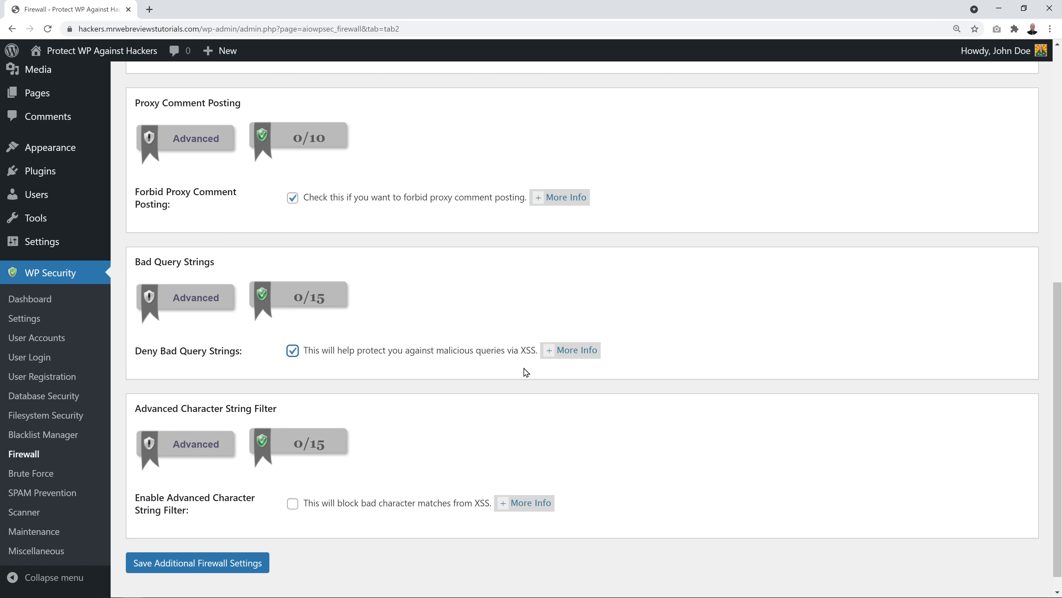
{"action": "left_click", "coordinate": [293, 503]}
{"action": "left_click", "coordinate": [231, 564]}
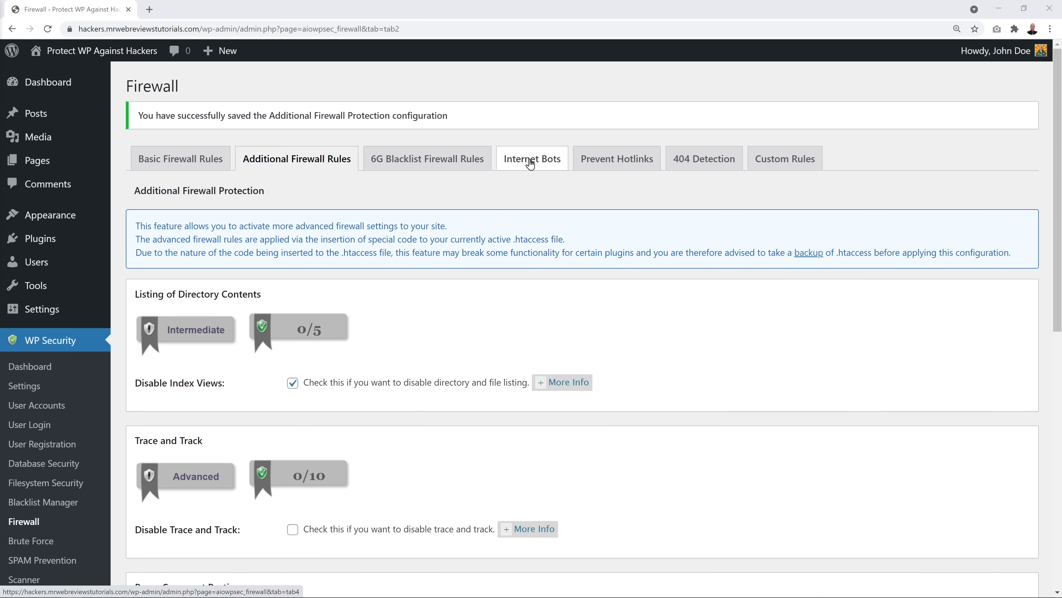
Enable blocking of all fake Googlebots in the firewall's Internet bot settings and save them
{"action": "left_click", "coordinate": [529, 168]}
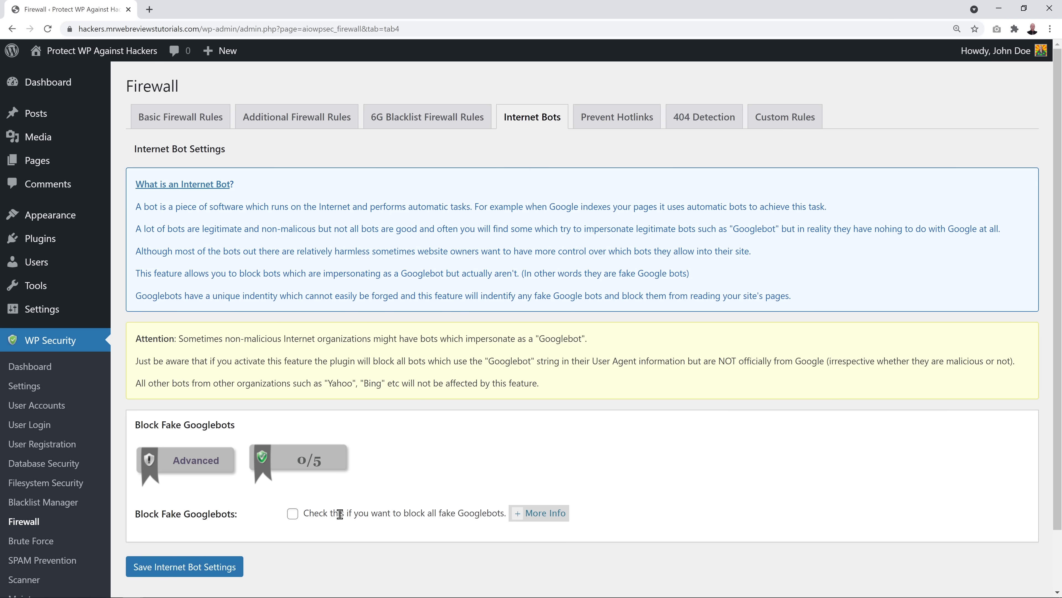
{"action": "left_click", "coordinate": [293, 515]}
{"action": "left_click", "coordinate": [190, 566]}
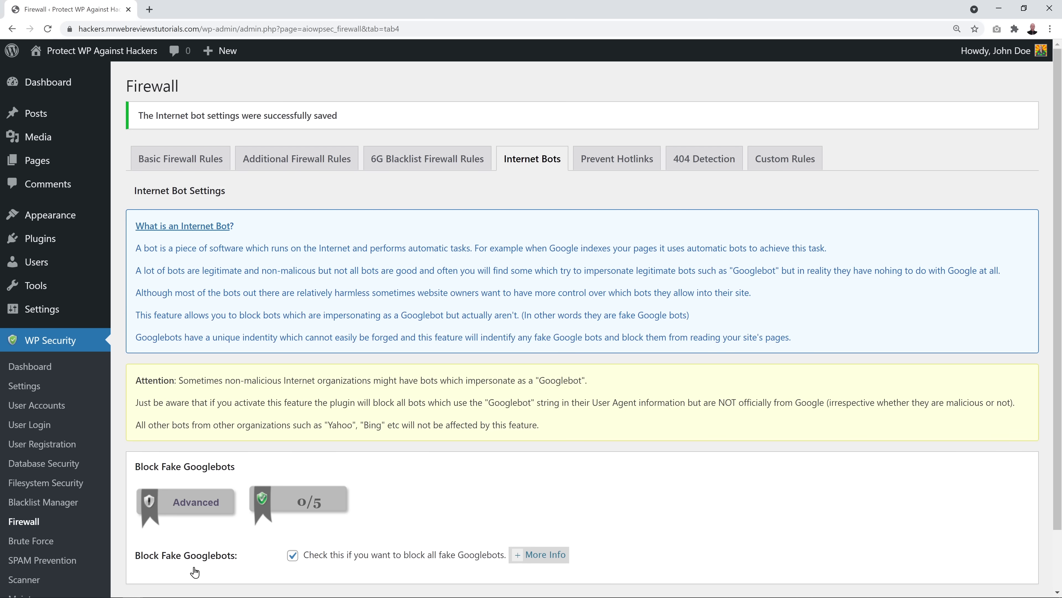
Enable the firewall option that prevents image hotlinking and save the setting
{"action": "left_click", "coordinate": [625, 169]}
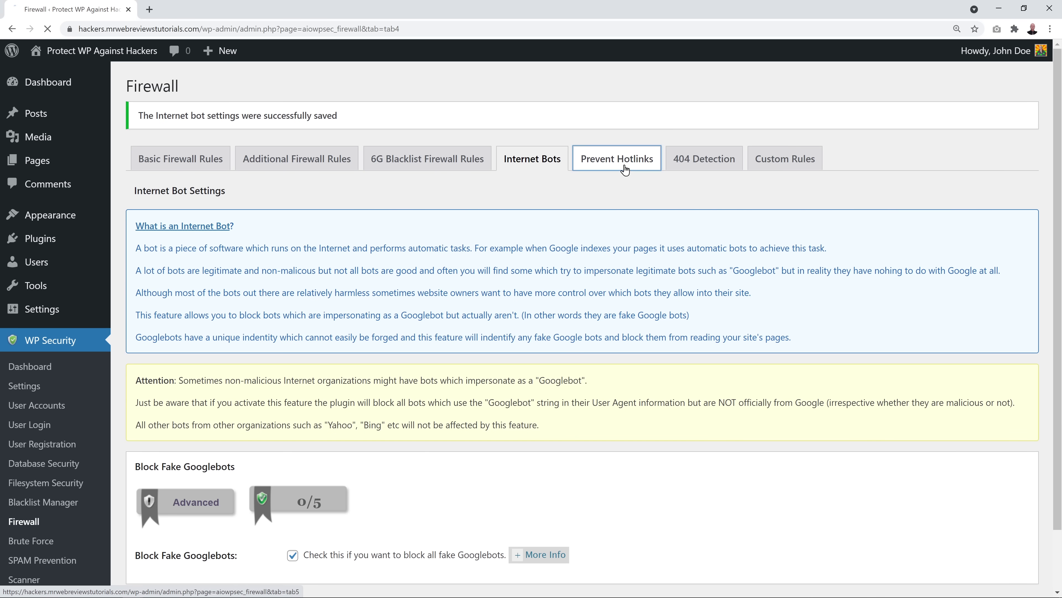
{"action": "left_click", "coordinate": [293, 355]}
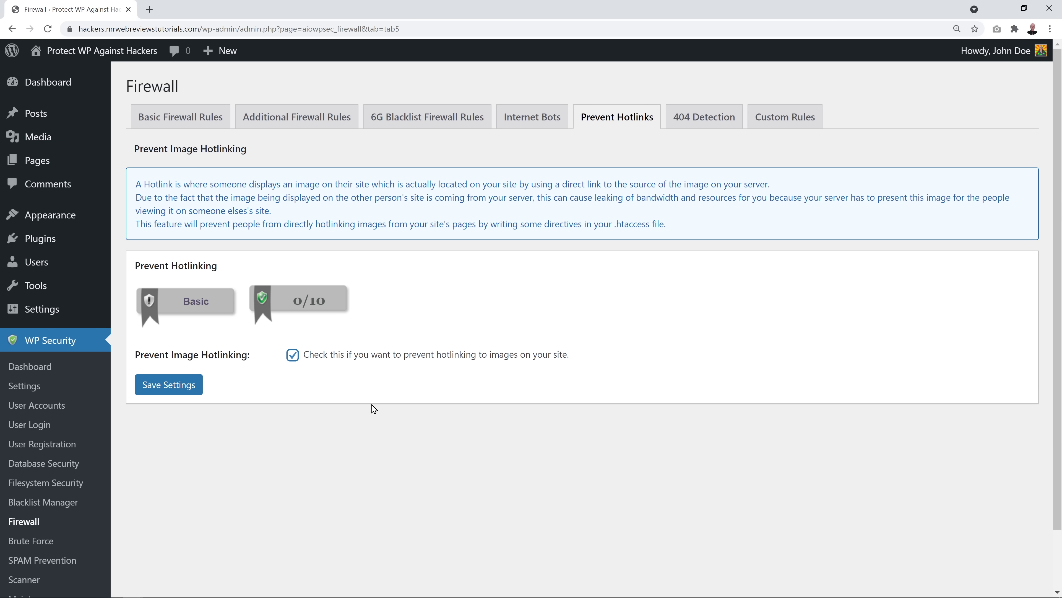
{"action": "left_click", "coordinate": [182, 389]}
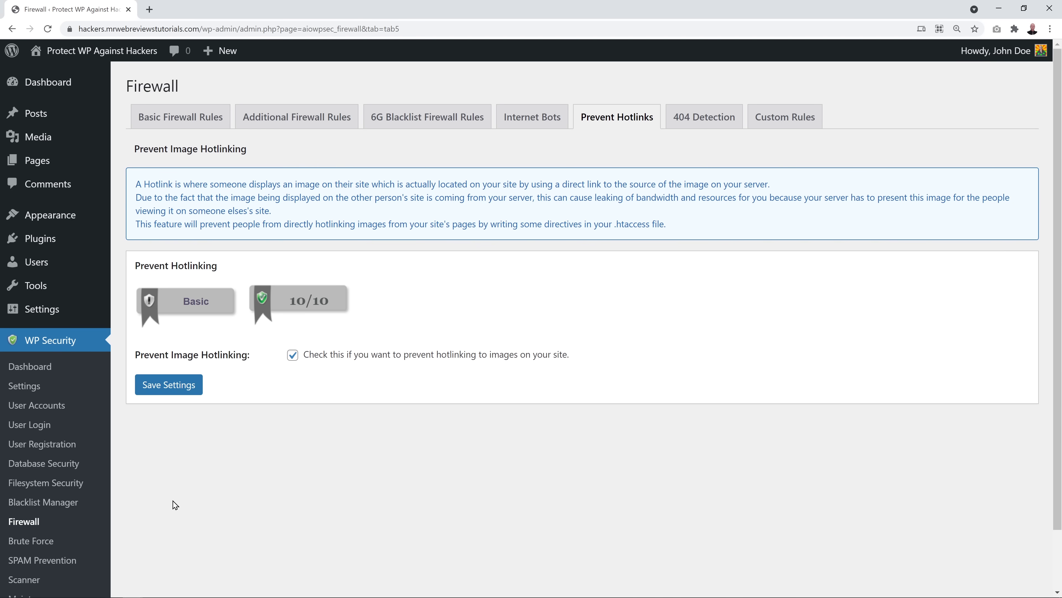
Enable the brute force rename login page feature with the slug mr_web_reviews, save the settings and check the new login URL
{"action": "left_click", "coordinate": [50, 540]}
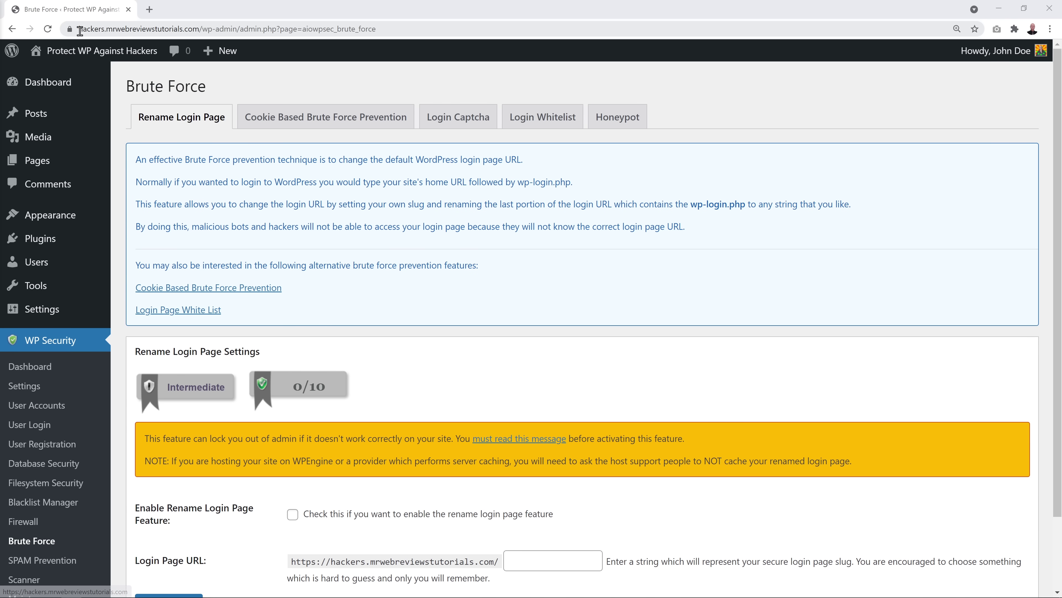
{"action": "left_click_drag", "start_coordinate": [203, 32], "coordinate": [240, 29]}
{"action": "mouse_move", "coordinate": [237, 44]}
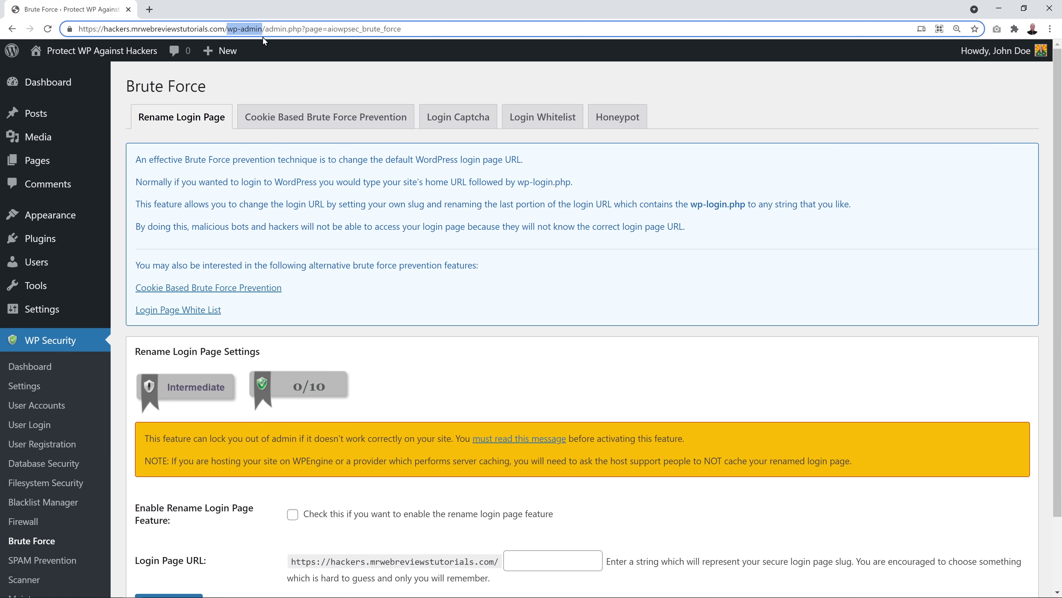
{"action": "left_click", "coordinate": [462, 377]}
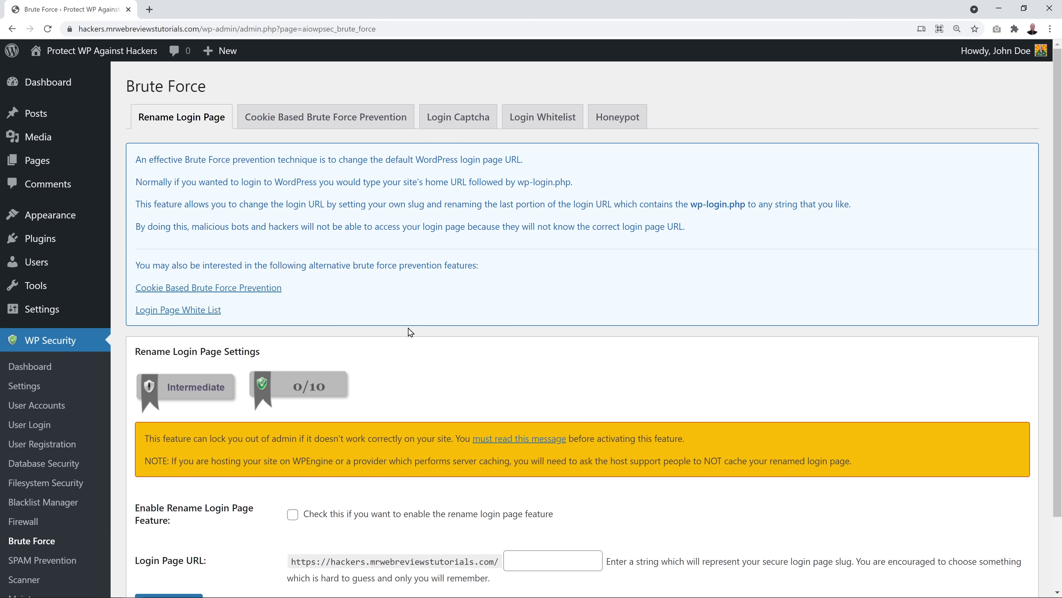
{"action": "scroll", "coordinate": [401, 351], "scroll_direction": "down", "scroll_amount": 2}
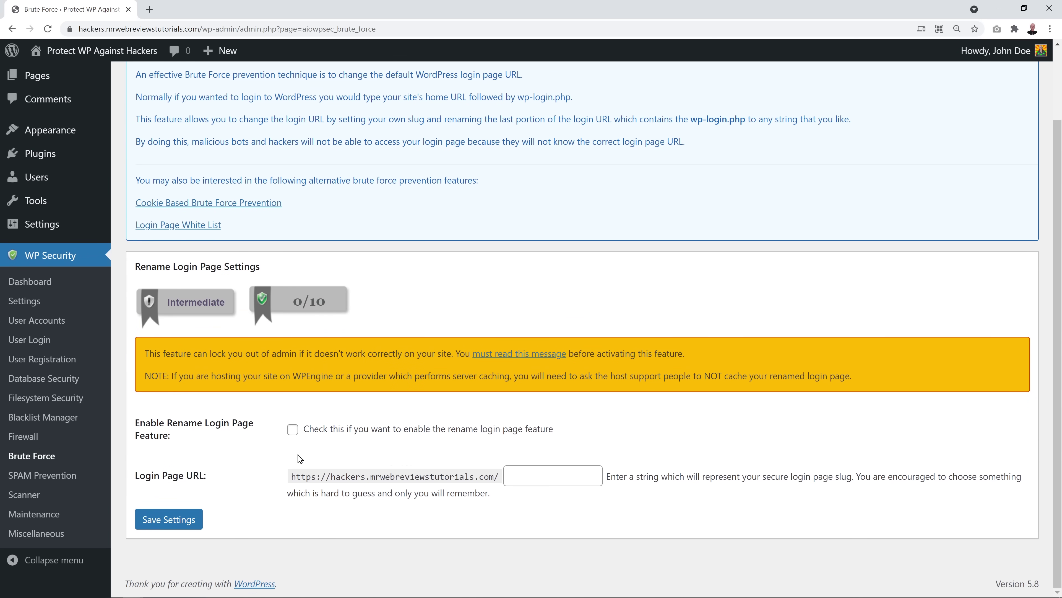
{"action": "left_click", "coordinate": [293, 429]}
{"action": "left_click", "coordinate": [522, 475]}
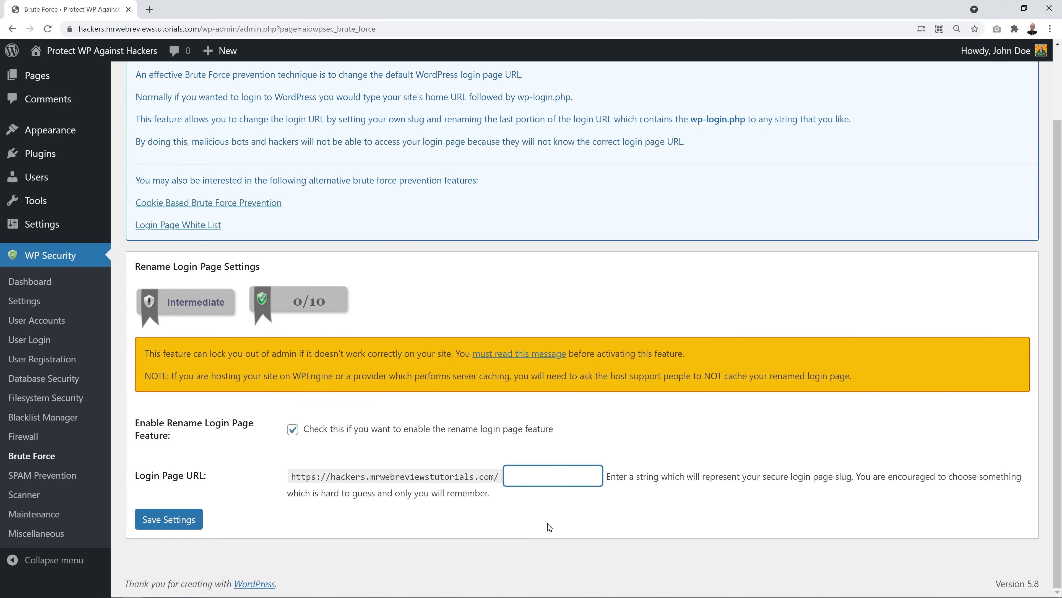
{"action": "type", "text": "mr_web_reviews"}
{"action": "left_click", "coordinate": [550, 517]}
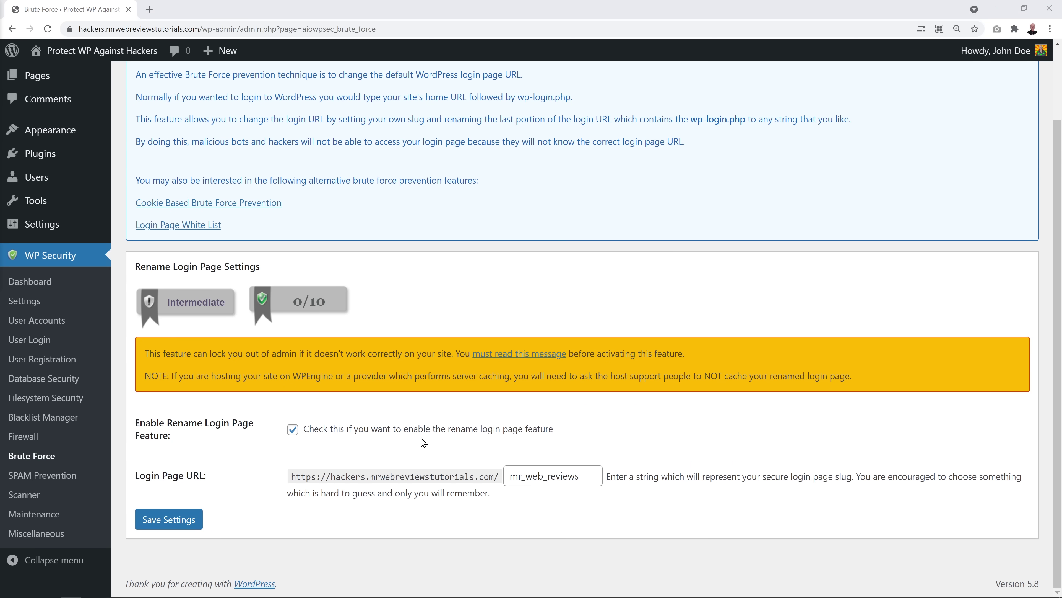
{"action": "left_click", "coordinate": [169, 524]}
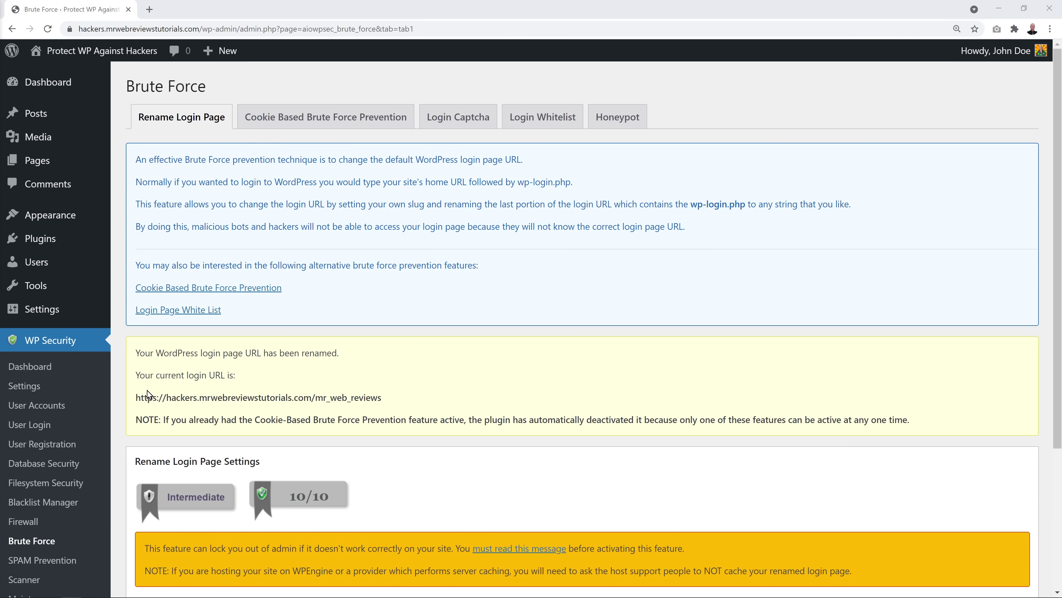
{"action": "left_click_drag", "start_coordinate": [138, 399], "coordinate": [385, 399]}
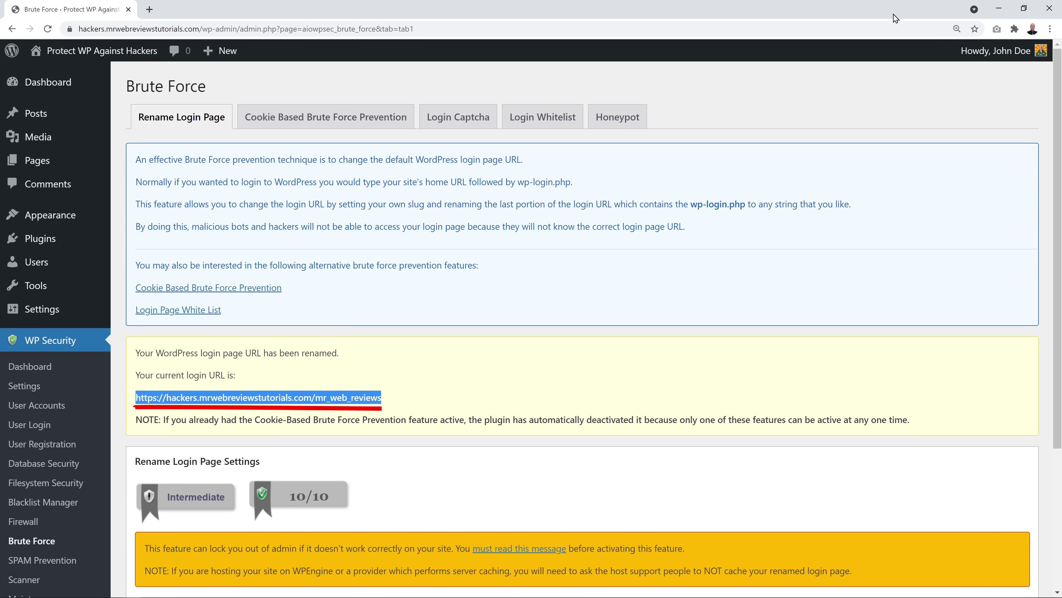
{"action": "left_click", "coordinate": [411, 385]}
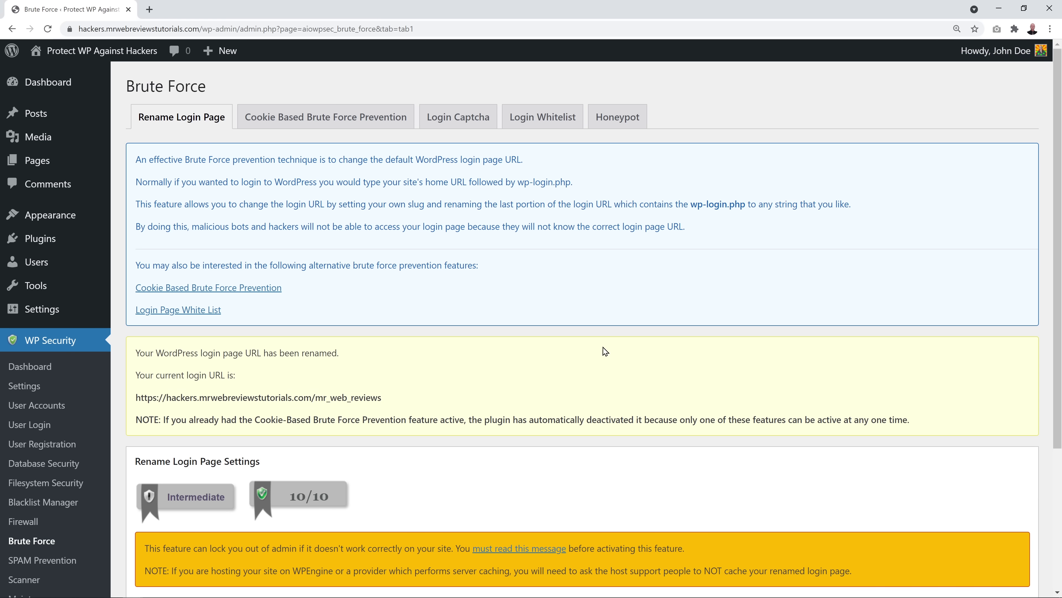
{"action": "double_click", "coordinate": [329, 398]}
{"action": "left_click", "coordinate": [431, 387]}
Open the Login Captcha settings of the brute force protection
{"action": "left_click", "coordinate": [450, 120]}
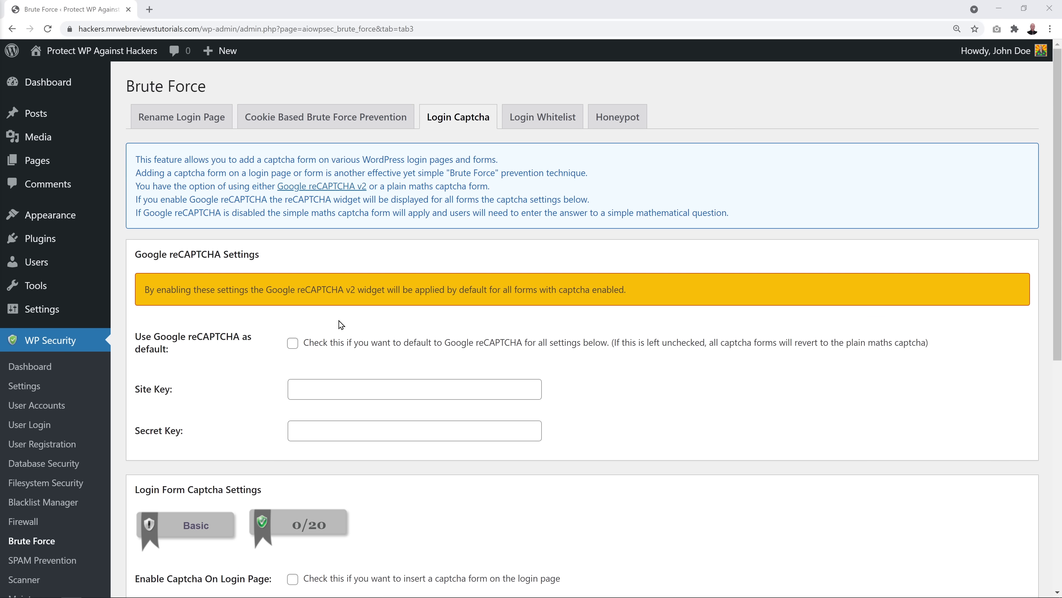
{"action": "left_click", "coordinate": [292, 343]}
{"action": "left_click", "coordinate": [309, 387]}
{"action": "left_click", "coordinate": [312, 432]}
{"action": "left_click", "coordinate": [274, 371]}
{"action": "left_click", "coordinate": [293, 343]}
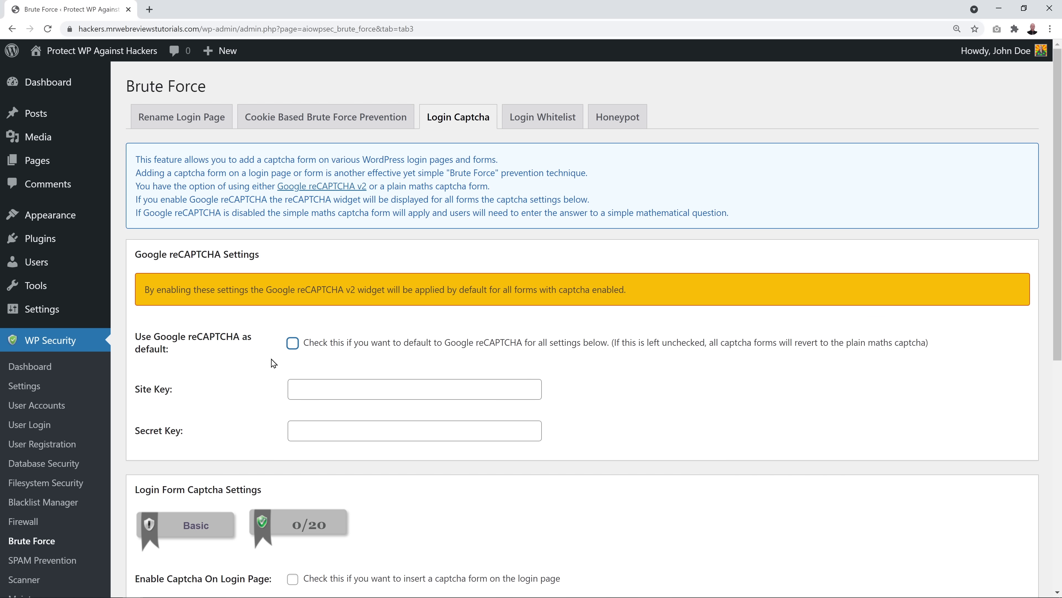
{"action": "left_click", "coordinate": [251, 393]}
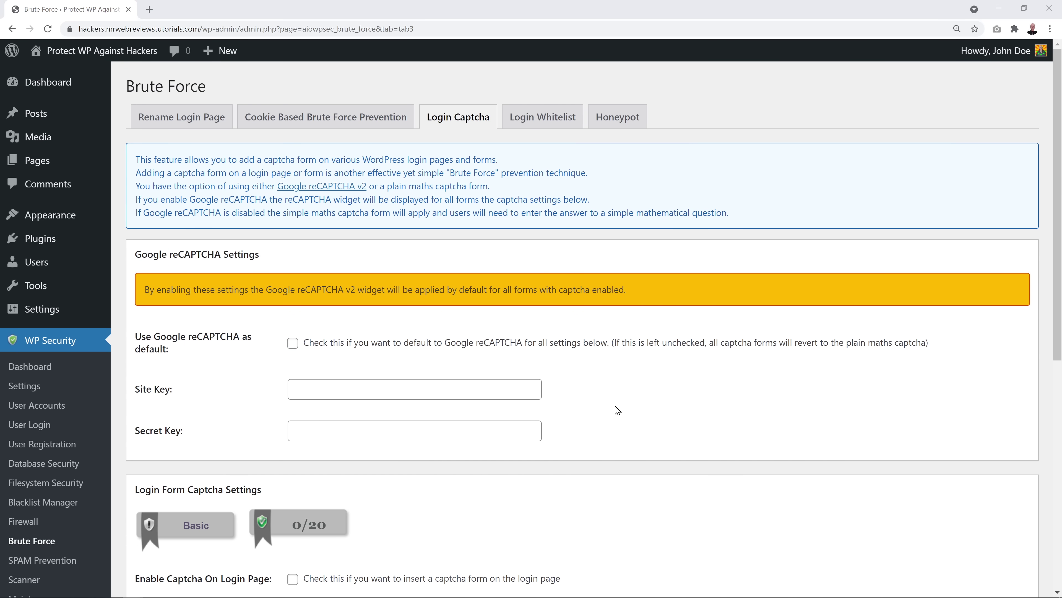
Enable captcha on the login page, the lost password page and the custom login form, and save the captcha settings
{"action": "scroll", "coordinate": [618, 410], "scroll_direction": "down", "scroll_amount": 9}
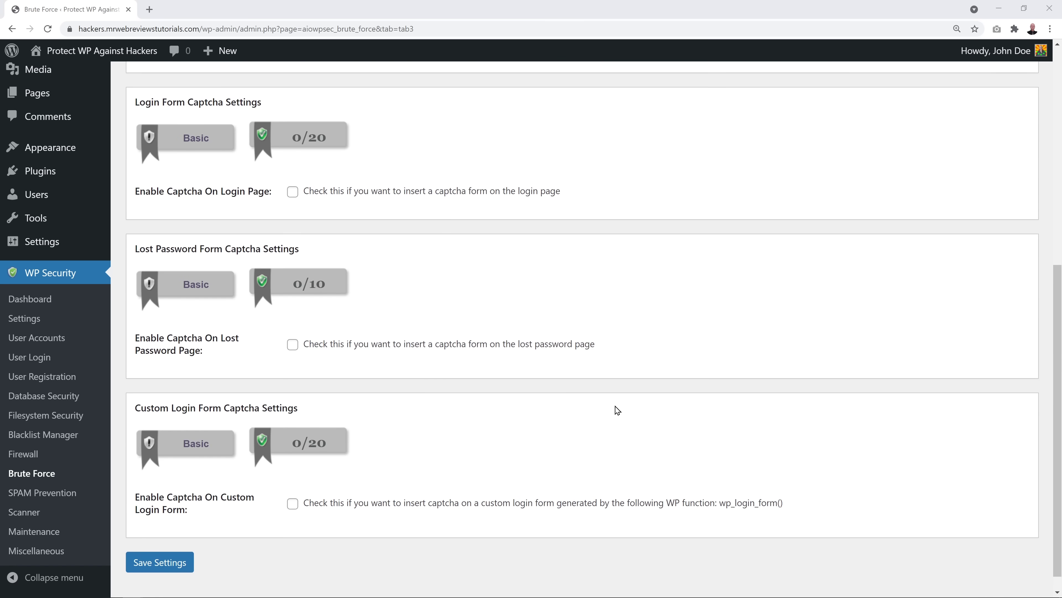
{"action": "scroll", "coordinate": [618, 410], "scroll_direction": "up", "scroll_amount": 1}
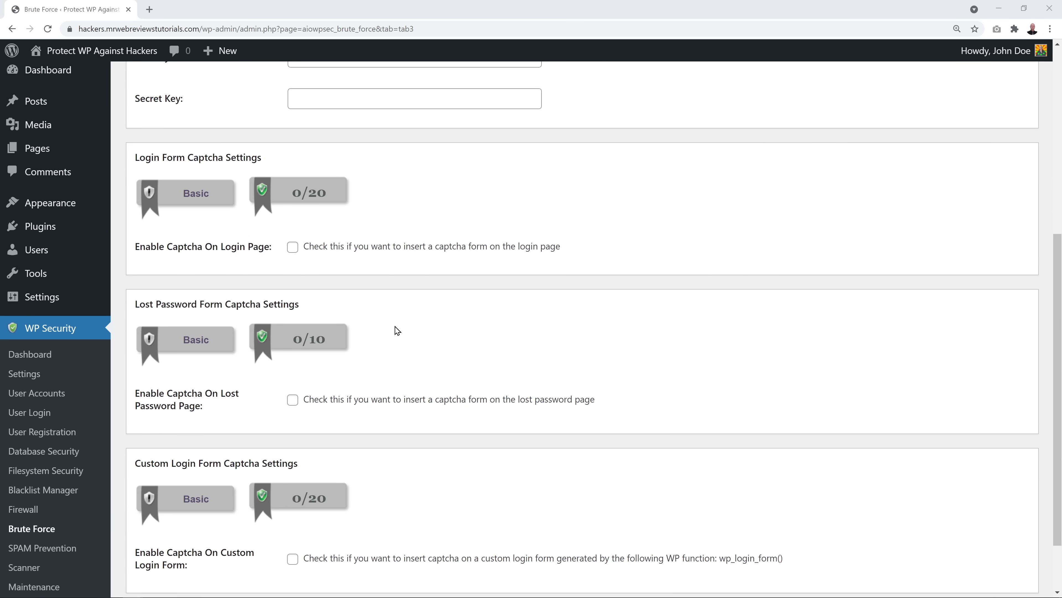
{"action": "left_click", "coordinate": [292, 249]}
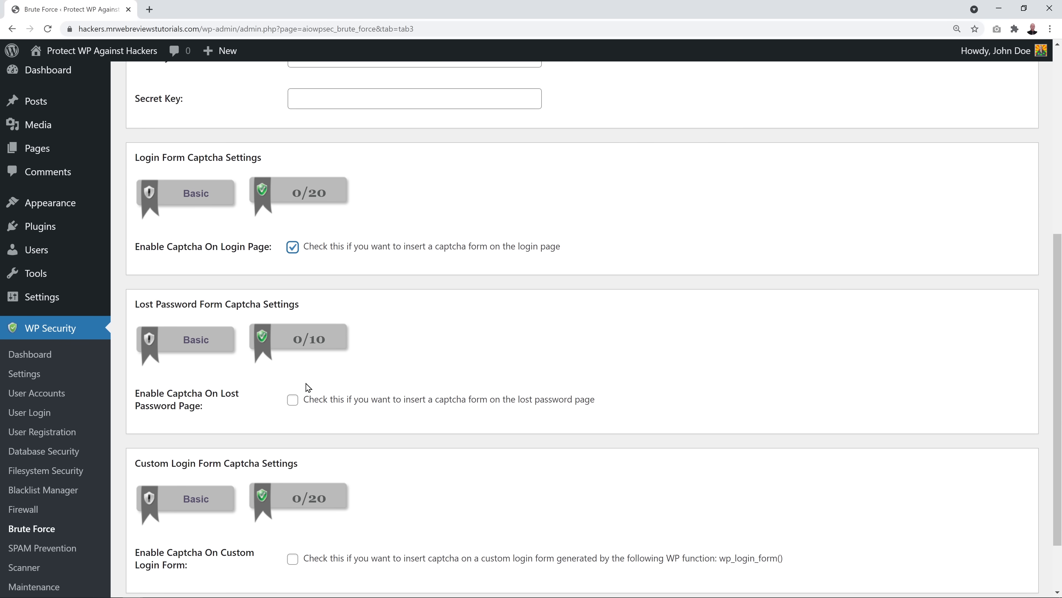
{"action": "left_click", "coordinate": [294, 401]}
{"action": "left_click", "coordinate": [292, 559]}
{"action": "scroll", "coordinate": [464, 508], "scroll_direction": "down", "scroll_amount": 2}
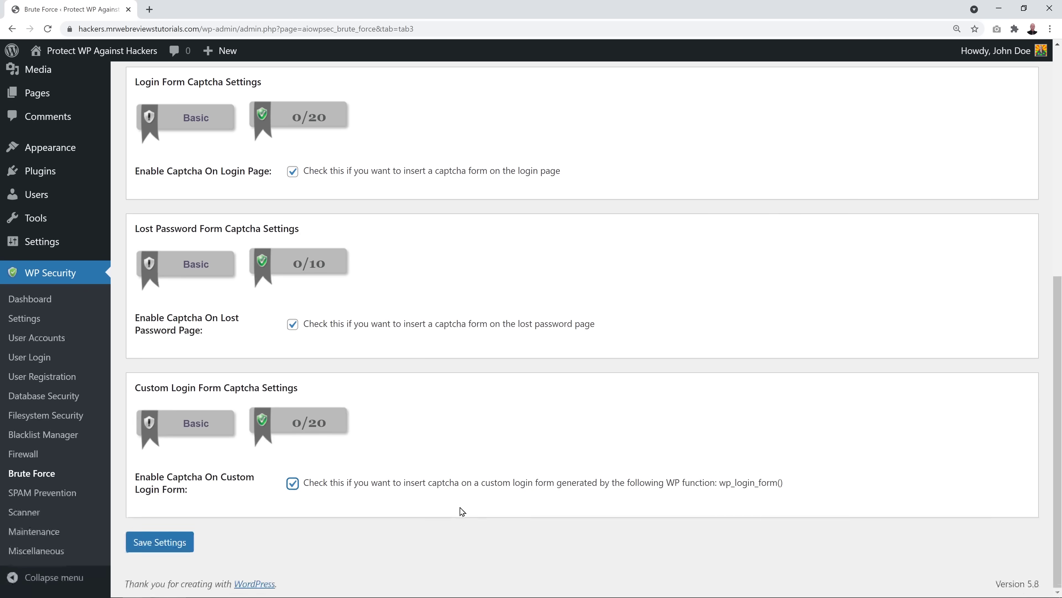
{"action": "left_click", "coordinate": [175, 551]}
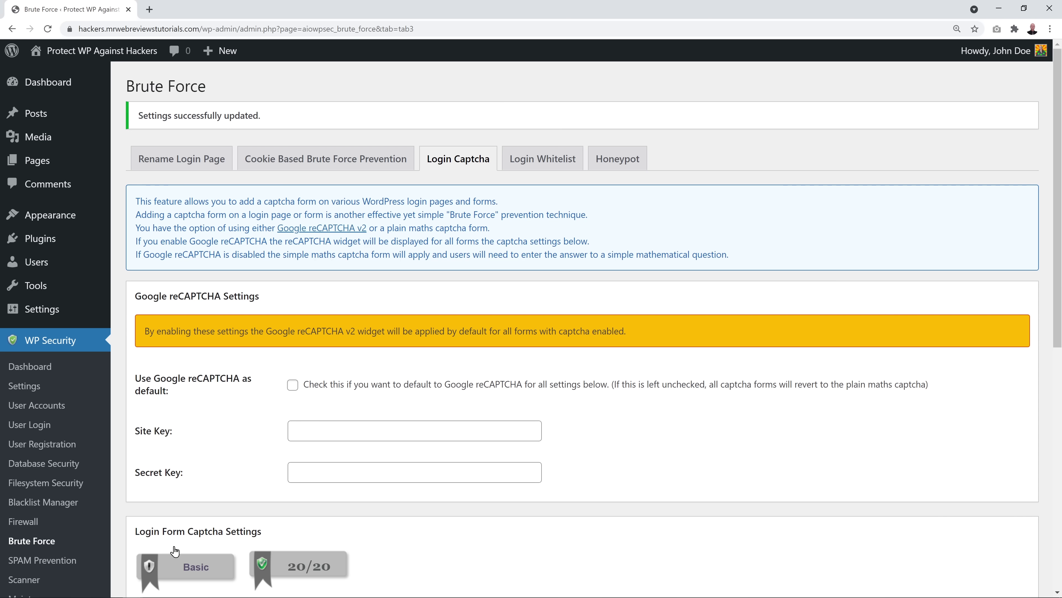
Enable the honeypot feature for the login page and save the setting
{"action": "left_click", "coordinate": [623, 118]}
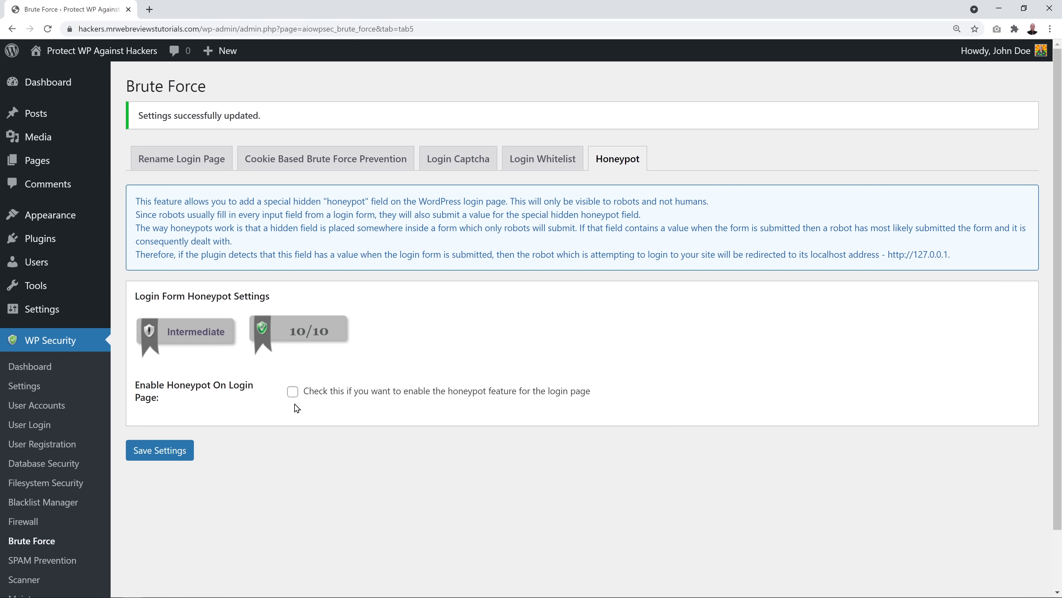
{"action": "left_click", "coordinate": [293, 394]}
{"action": "left_click", "coordinate": [173, 456]}
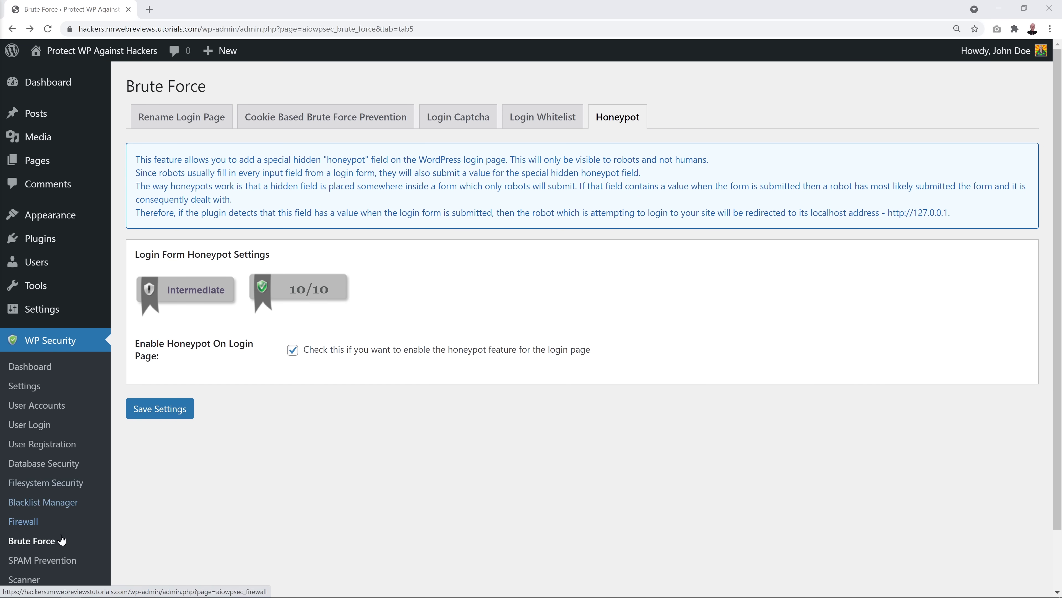
In SPAM Prevention, enable captcha on comment forms and block spambots from posting comments, saving the comment spam settings
{"action": "left_click", "coordinate": [59, 560]}
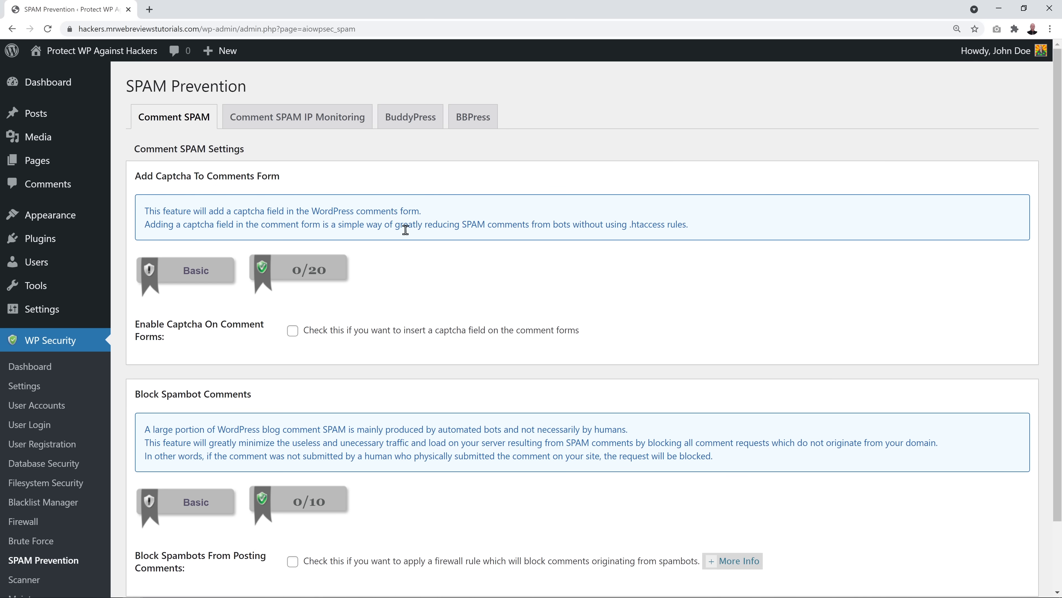
{"action": "left_click", "coordinate": [293, 331]}
{"action": "left_click", "coordinate": [292, 562]}
{"action": "scroll", "coordinate": [471, 500], "scroll_direction": "down", "scroll_amount": 3}
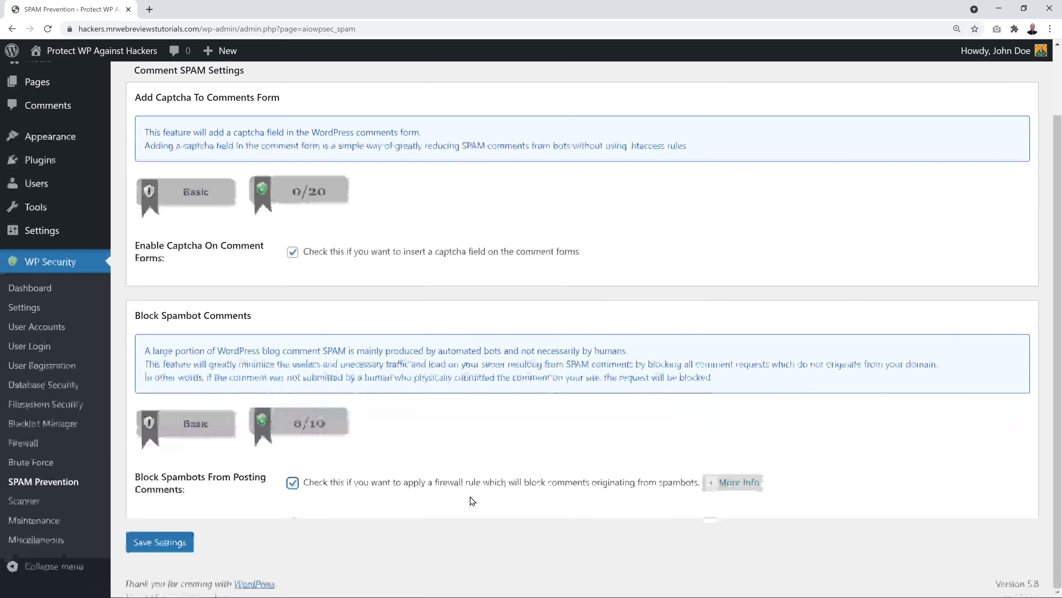
{"action": "left_click", "coordinate": [172, 542]}
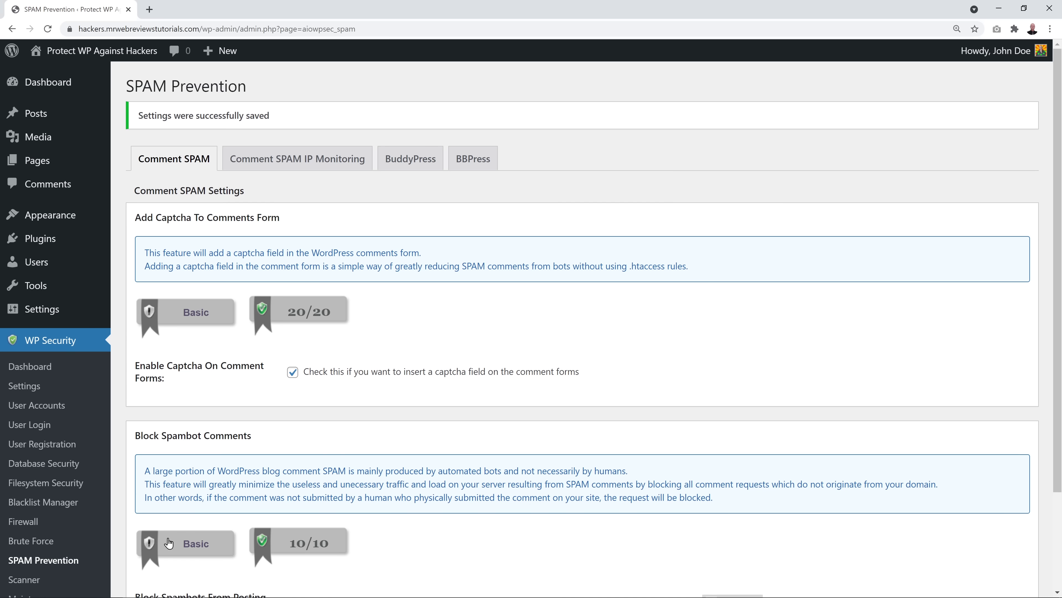
Enable automatic blocking of spam comment IPs with a minimum of 3 spam comments, and save the settings
{"action": "left_click", "coordinate": [301, 166]}
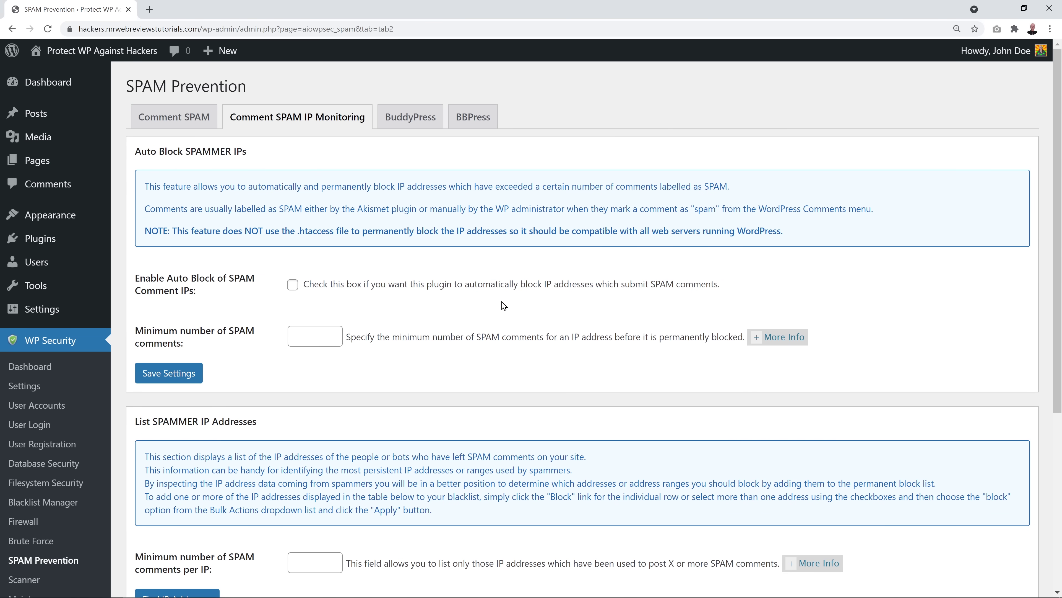
{"action": "left_click", "coordinate": [292, 285]}
{"action": "left_click", "coordinate": [307, 331]}
{"action": "type", "text": "3"}
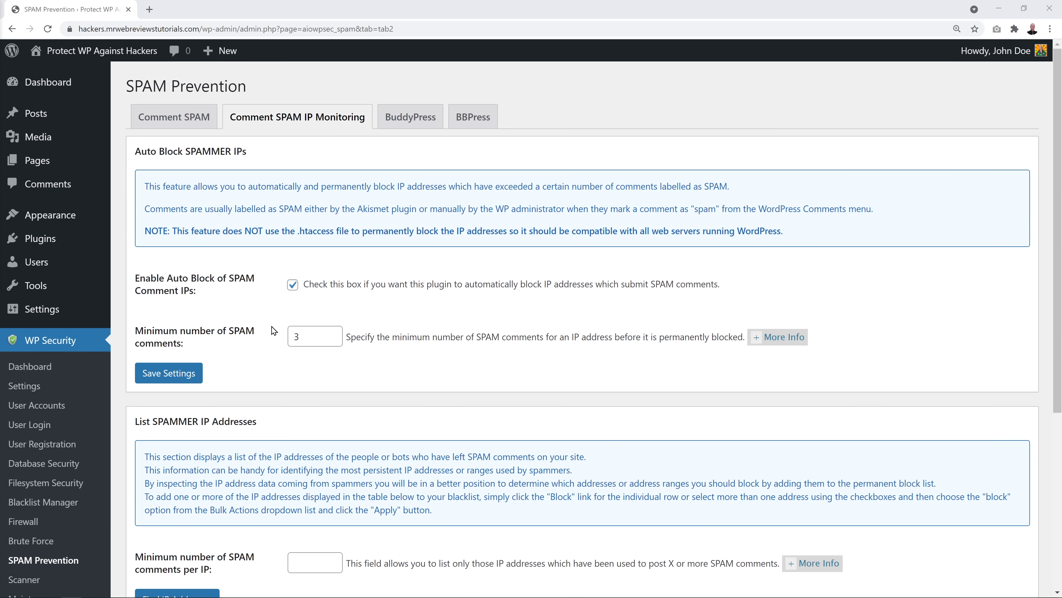
{"action": "left_click", "coordinate": [168, 379]}
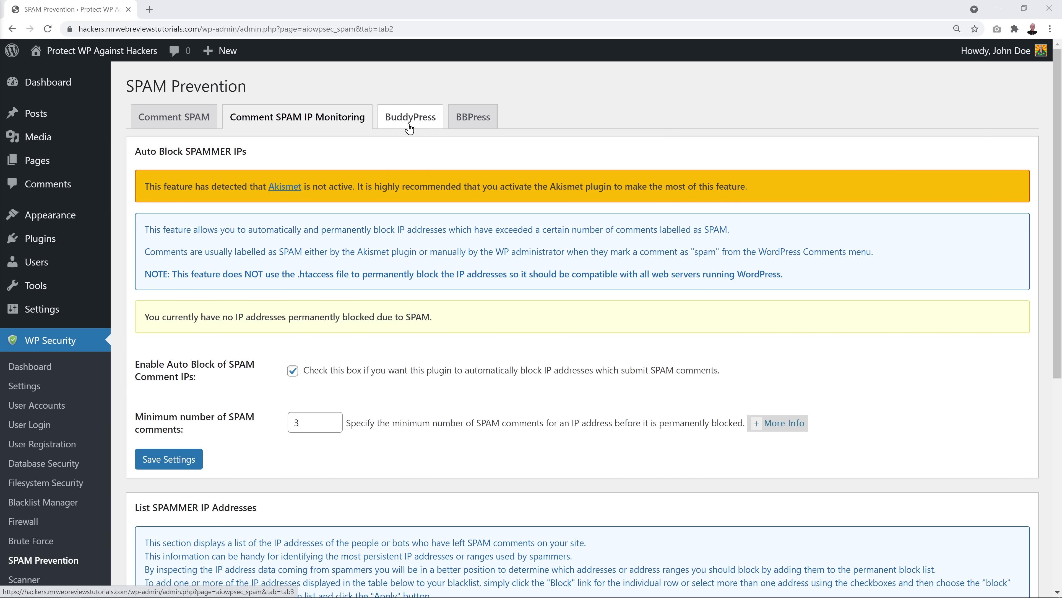
In the Scanner's file change detection settings, enable the automated file change detection scan
{"action": "scroll", "coordinate": [37, 452], "scroll_direction": "down", "scroll_amount": 4}
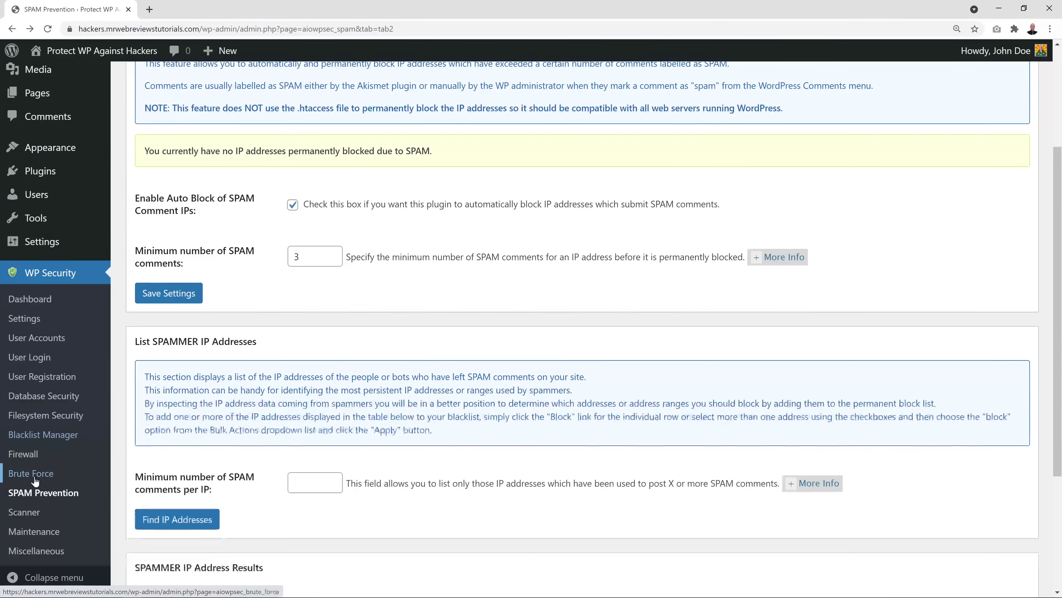
{"action": "left_click", "coordinate": [33, 512]}
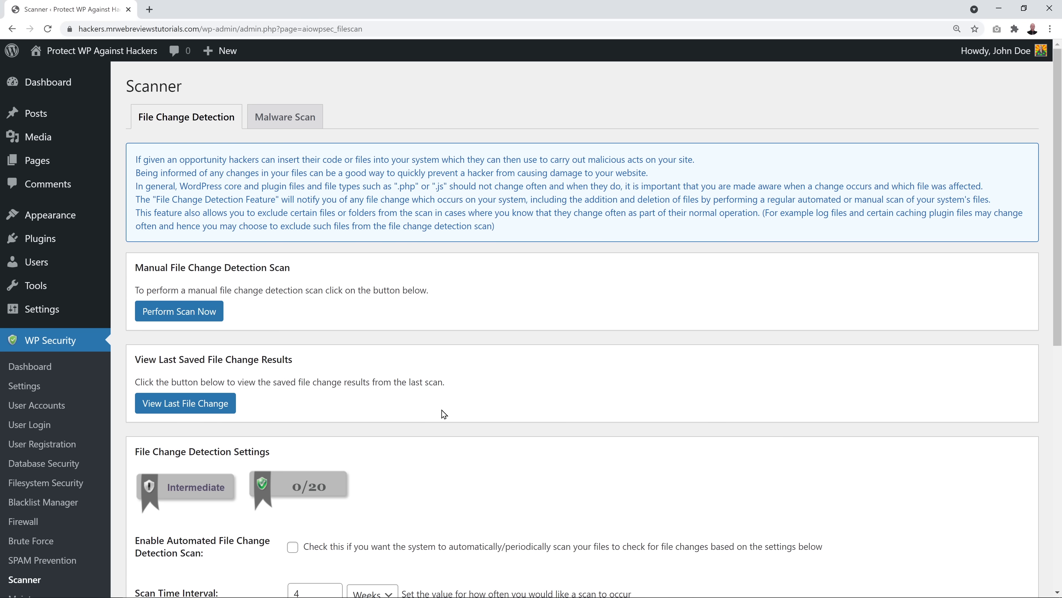
{"action": "scroll", "coordinate": [455, 402], "scroll_direction": "down", "scroll_amount": 4}
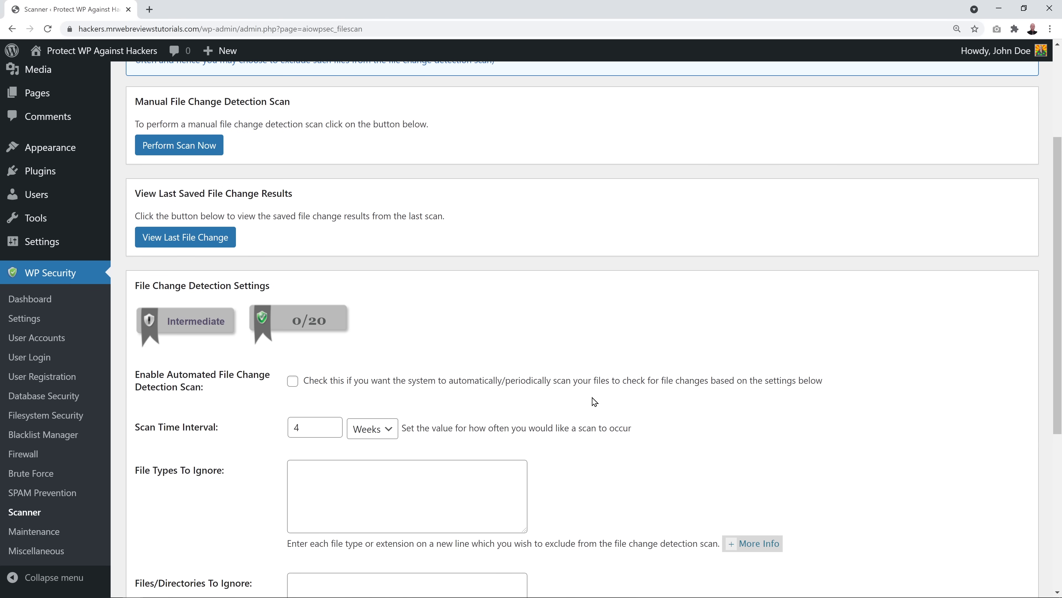
{"action": "scroll", "coordinate": [594, 401], "scroll_direction": "down", "scroll_amount": 3}
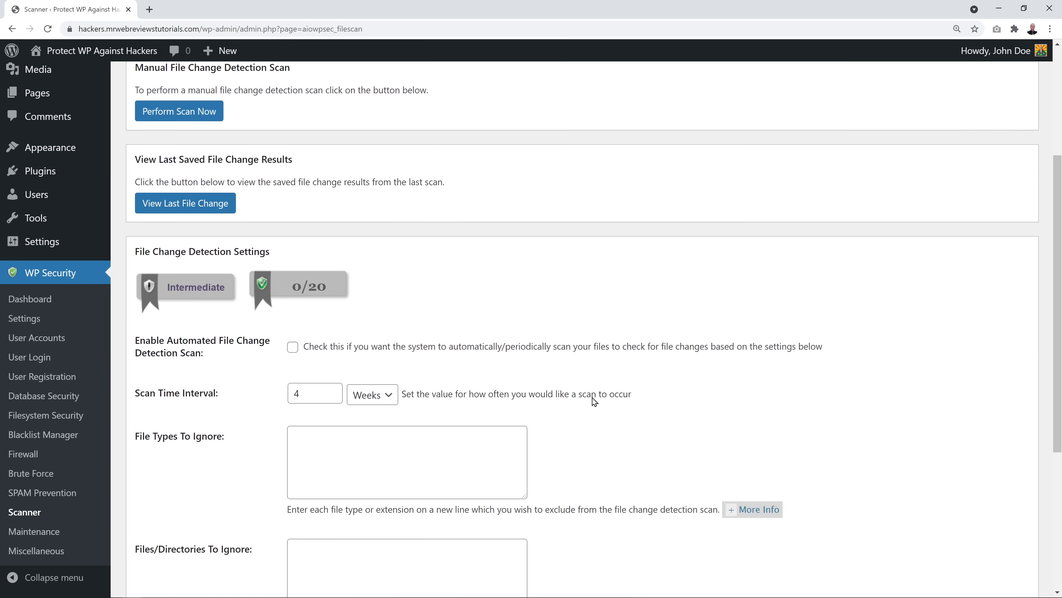
{"action": "scroll", "coordinate": [595, 400], "scroll_direction": "down", "scroll_amount": 1}
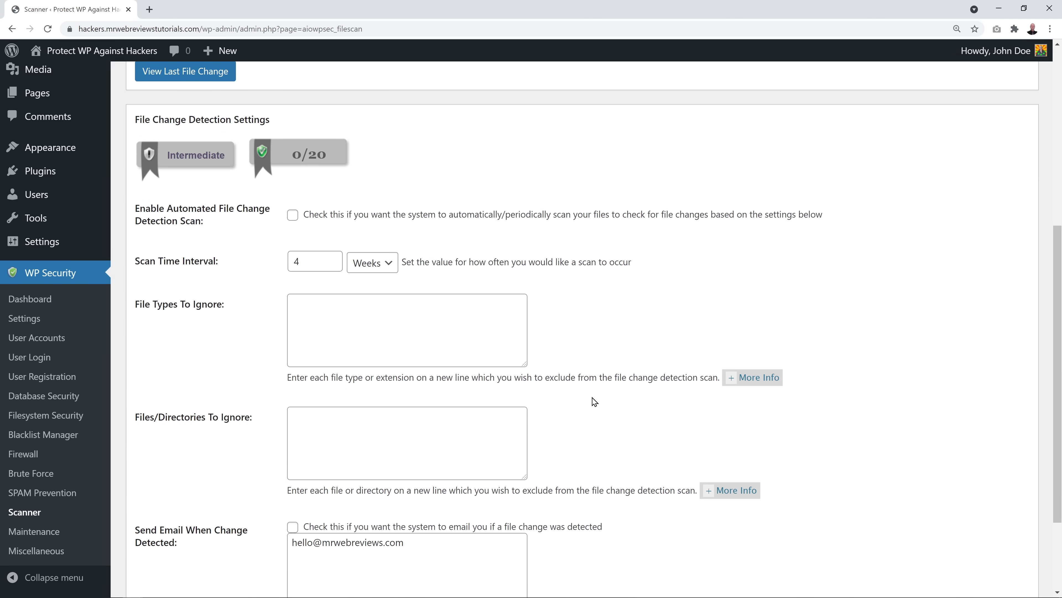
{"action": "key", "text": "Tab"}
{"action": "left_click", "coordinate": [291, 217]}
Set the scan time interval for file change detection to 1 day
{"action": "left_click", "coordinate": [377, 268]}
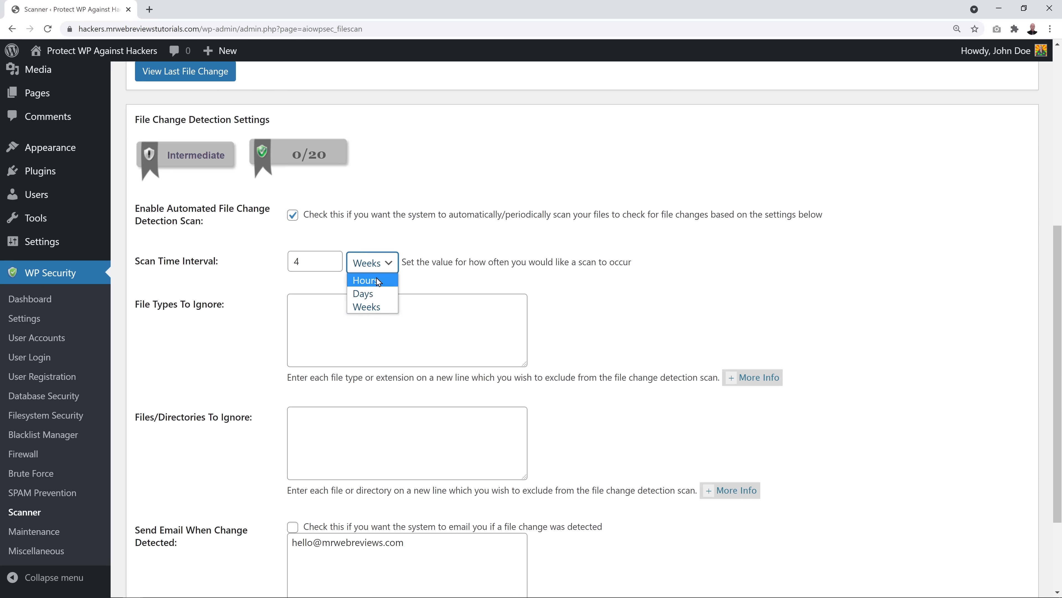
{"action": "left_click", "coordinate": [379, 294]}
{"action": "left_click_drag", "start_coordinate": [302, 262], "coordinate": [269, 264]}
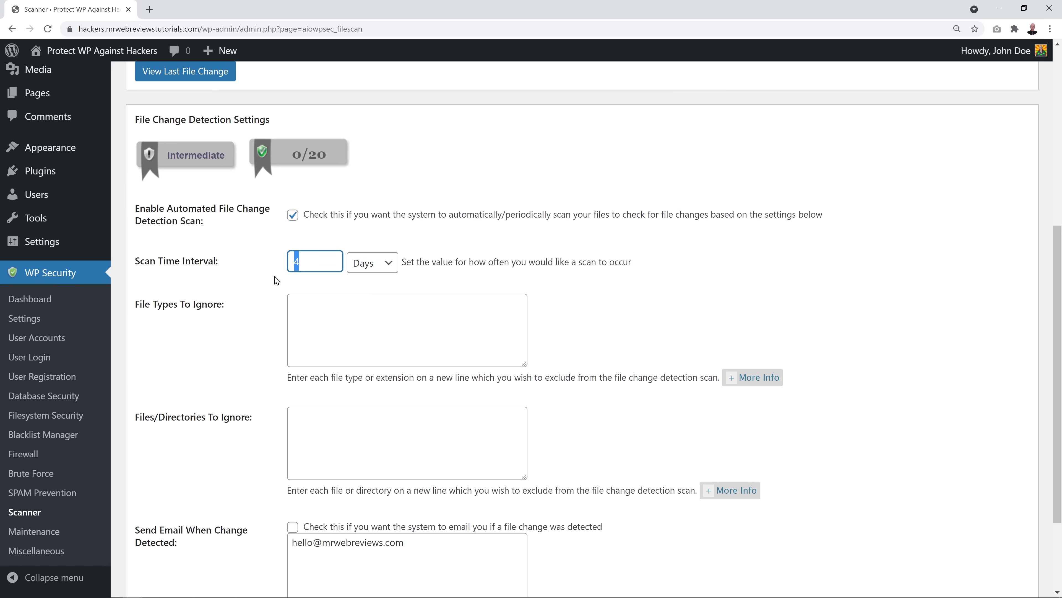
{"action": "type", "text": "7"}
{"action": "left_click_drag", "start_coordinate": [303, 266], "coordinate": [276, 276]}
{"action": "type", "text": "1"}
{"action": "left_click", "coordinate": [272, 285]}
{"action": "scroll", "coordinate": [263, 305], "scroll_direction": "down", "scroll_amount": 3}
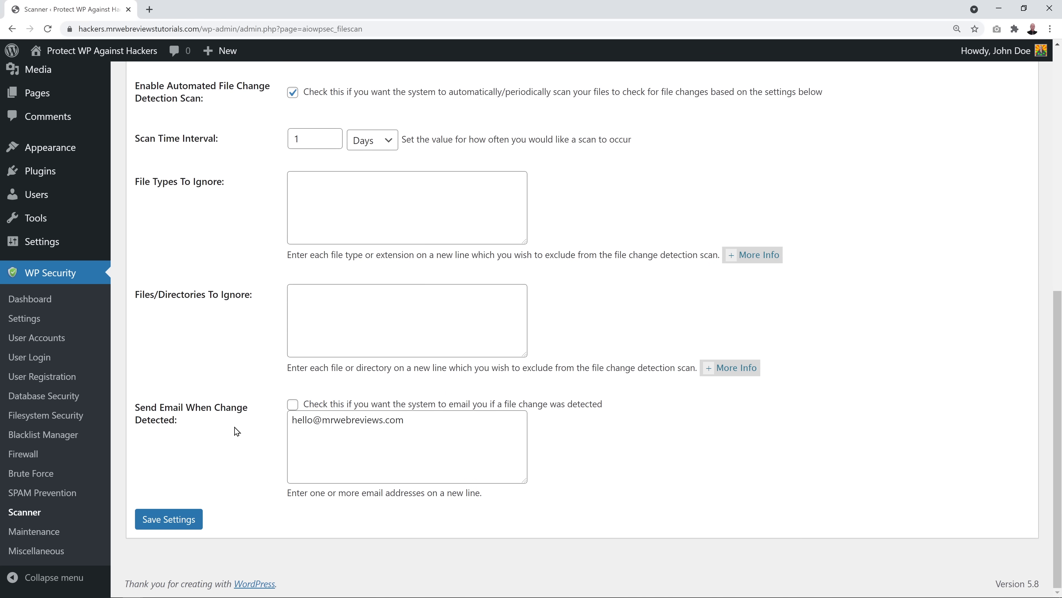
Enable email notification when a file change is detected and save the file change detection settings
{"action": "left_click", "coordinate": [291, 409]}
{"action": "left_click_drag", "start_coordinate": [294, 420], "coordinate": [447, 421]}
{"action": "left_click", "coordinate": [596, 445]}
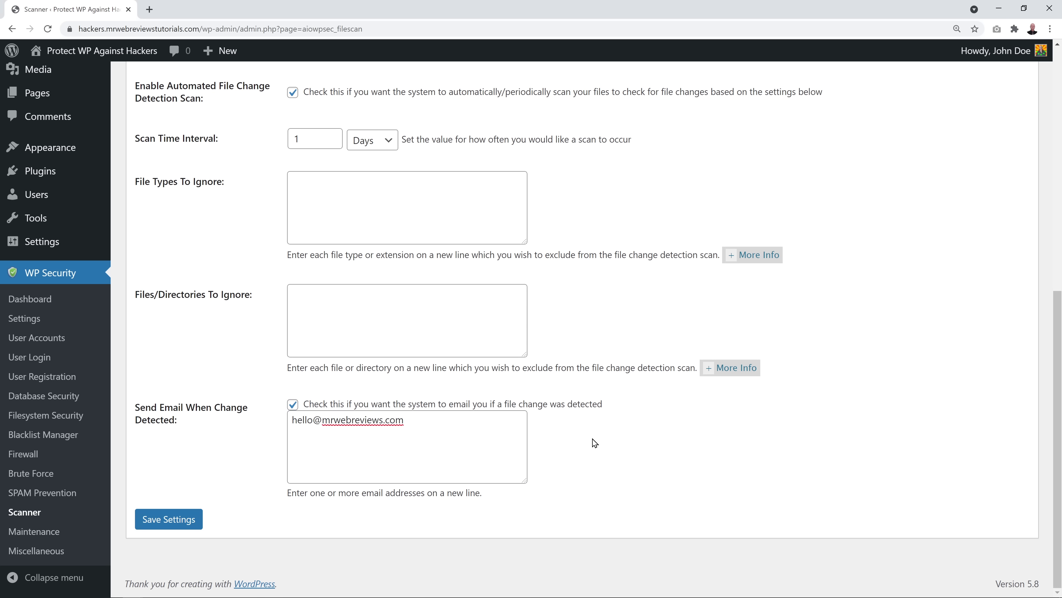
{"action": "left_click", "coordinate": [169, 519]}
{"action": "scroll", "coordinate": [76, 431], "scroll_direction": "down", "scroll_amount": 5}
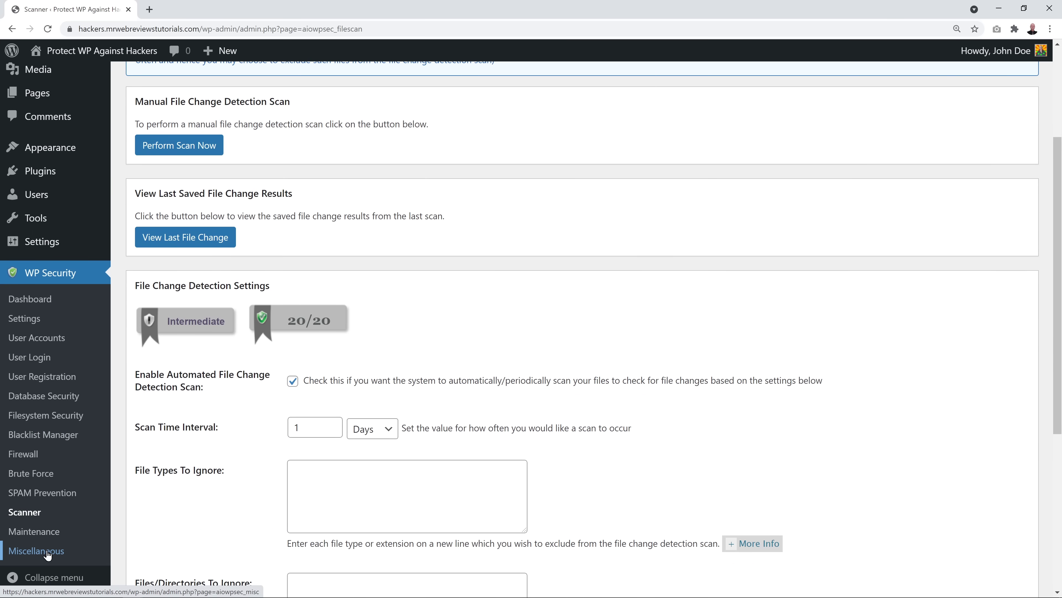
In the Miscellaneous Frames settings, enable iFrame protection to stop other sites from displaying the content in a frame
{"action": "left_click", "coordinate": [46, 553]}
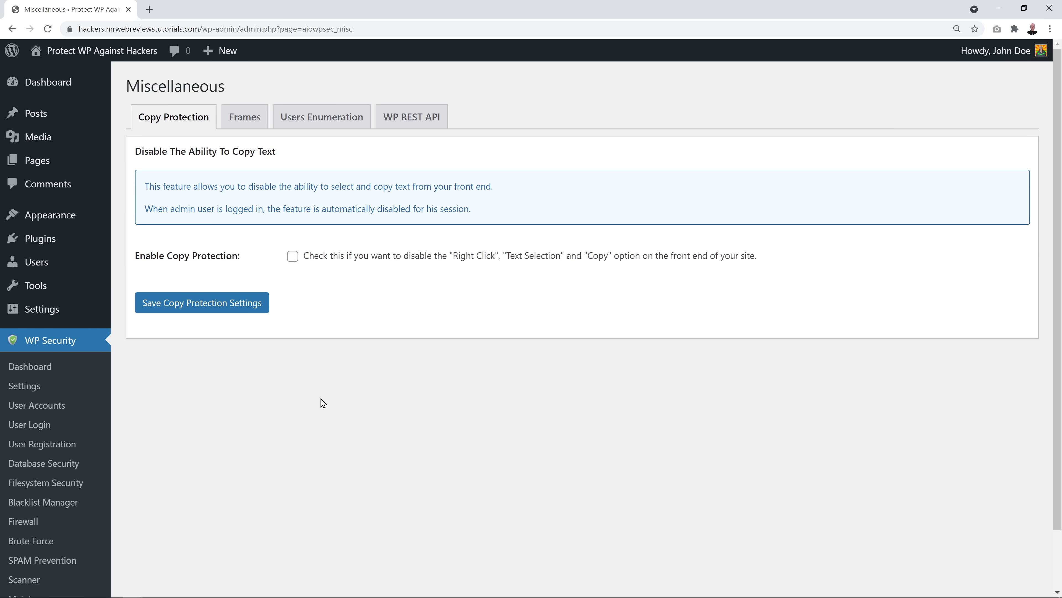
{"action": "left_click", "coordinate": [260, 118]}
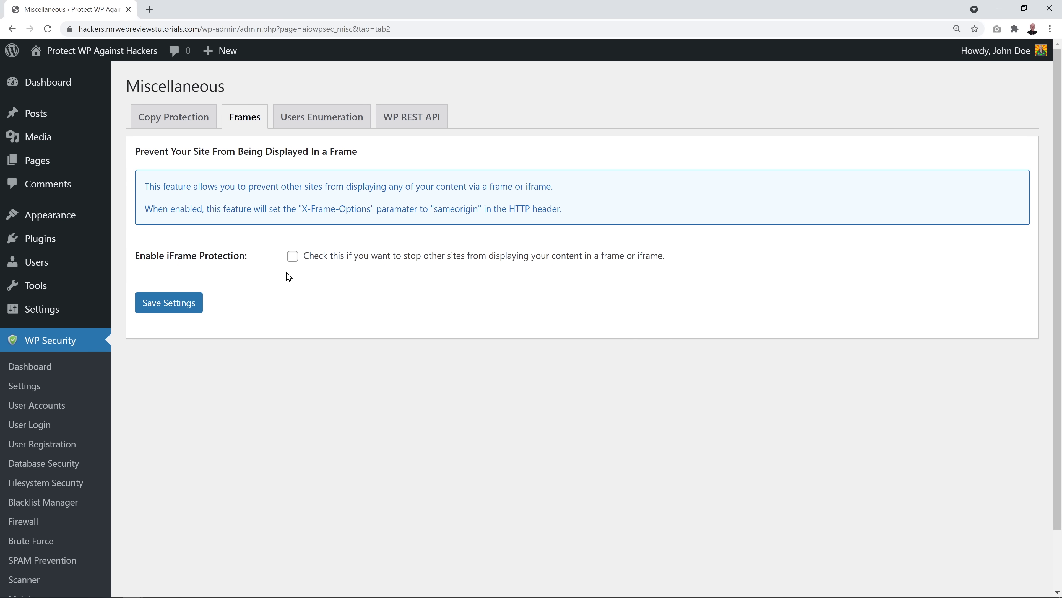
{"action": "left_click", "coordinate": [292, 256]}
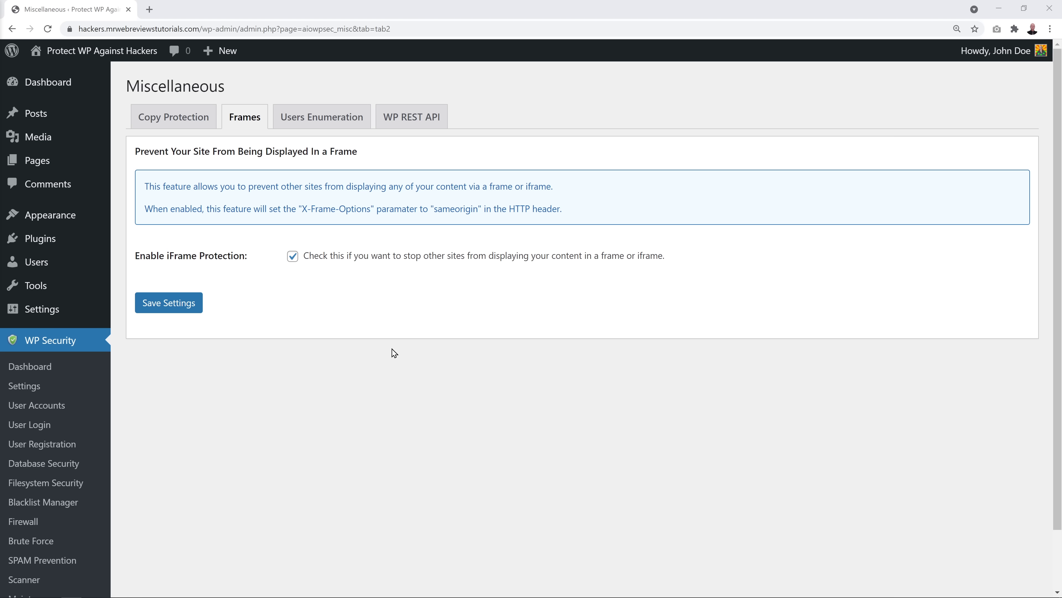
Disable users enumeration in the Miscellaneous settings and save it, and return to the WP Security dashboard
{"action": "left_click", "coordinate": [317, 125]}
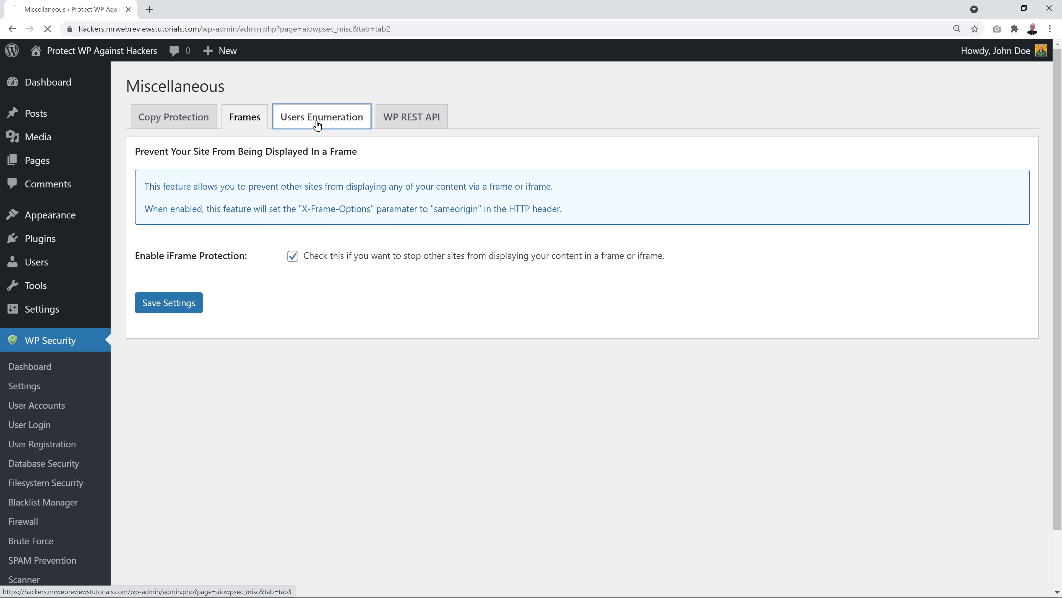
{"action": "left_click", "coordinate": [293, 257]}
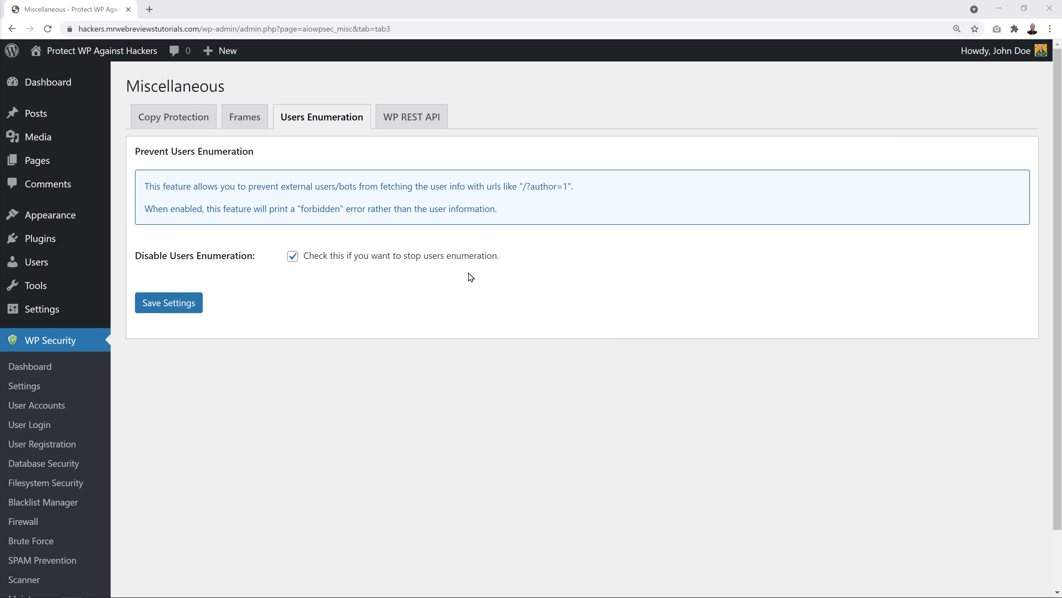
{"action": "left_click", "coordinate": [184, 314]}
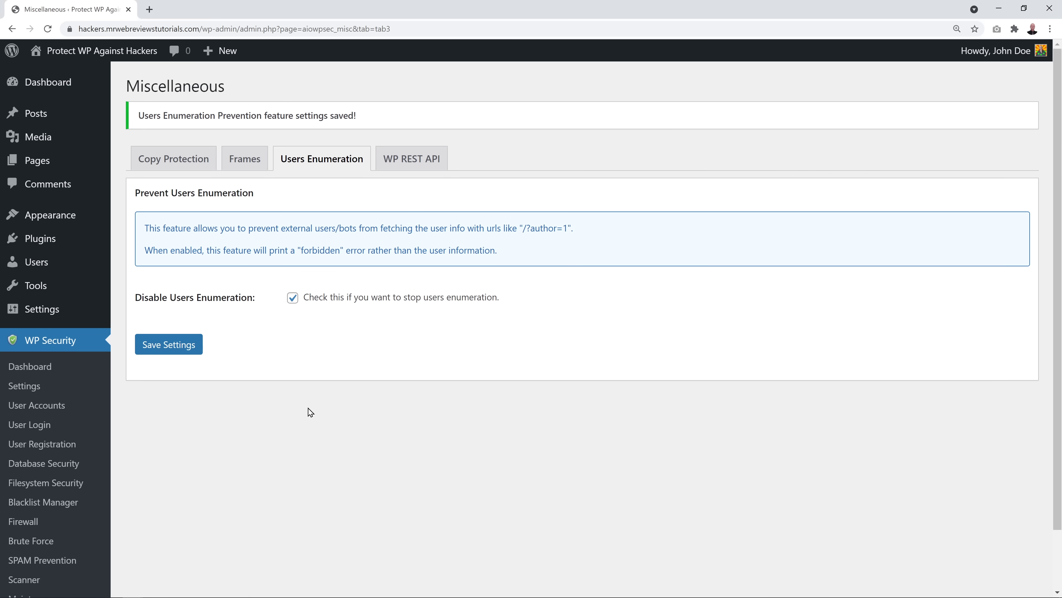
{"action": "left_click", "coordinate": [44, 369]}
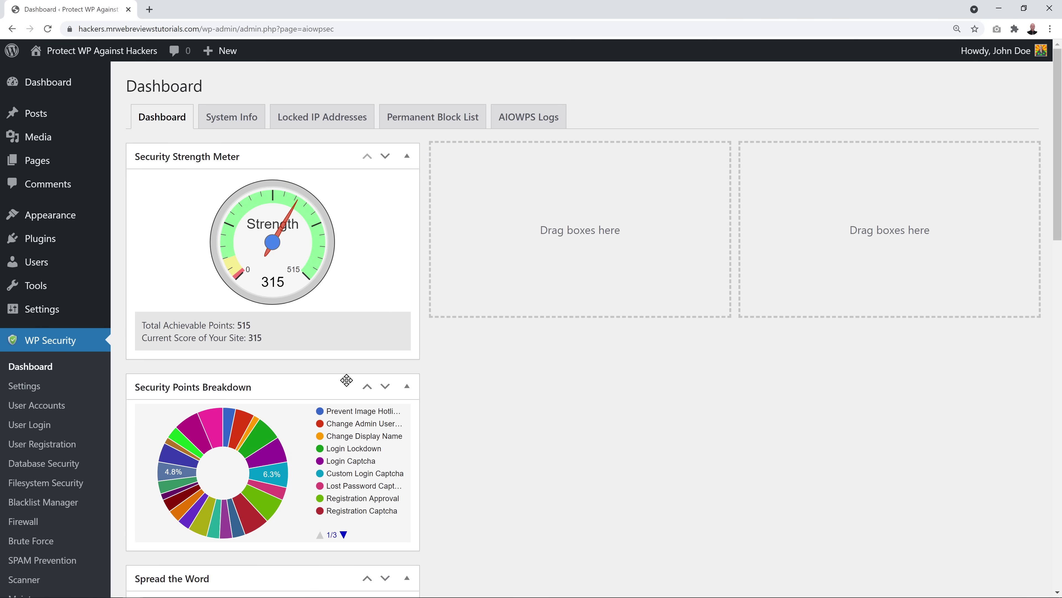